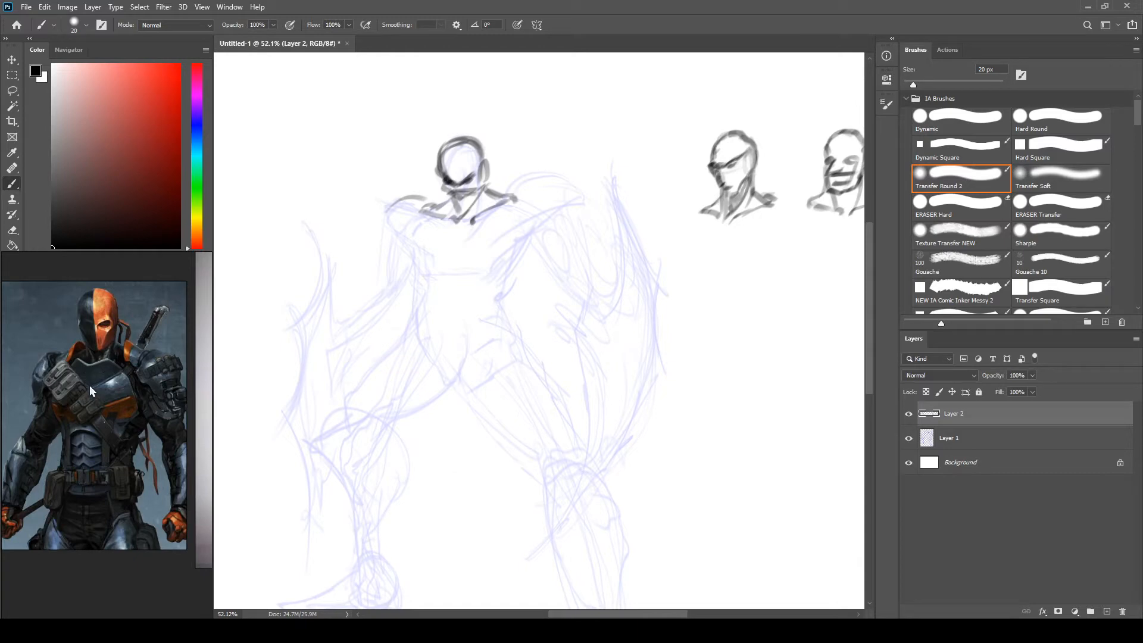
- Sketch the collar straps and the V-shaped neckline of the chest armour below the figure's head, undoing the stray stroke
{"action": "mouse_move", "coordinate": [434, 213]}
{"action": "left_mouse_down"}
{"action": "mouse_move", "coordinate": [497, 209]}
{"action": "mouse_move", "coordinate": [440, 186]}
{"action": "mouse_move", "coordinate": [425, 212]}
{"action": "left_mouse_up"}
{"action": "mouse_move", "coordinate": [502, 211]}
{"action": "left_mouse_down"}
{"action": "mouse_move", "coordinate": [514, 178]}
{"action": "mouse_move", "coordinate": [529, 183]}
{"action": "mouse_move", "coordinate": [504, 213]}
{"action": "left_mouse_up"}
{"action": "left_click_drag", "start_coordinate": [436, 186], "coordinate": [410, 211]}
{"action": "left_click_drag", "start_coordinate": [500, 207], "coordinate": [484, 218]}
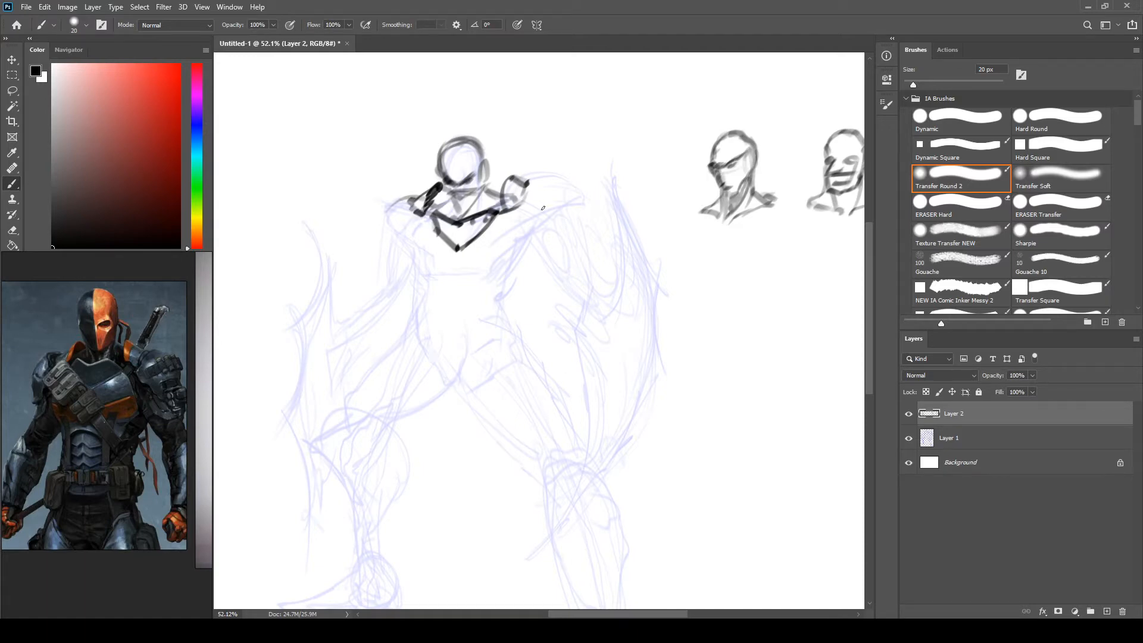
{"action": "left_click_drag", "start_coordinate": [482, 234], "coordinate": [507, 215]}
{"action": "key", "text": "ctrl+z"}
- Rough in the chest plate's upper edge, sides and notched lower edge, undoing the unwanted strokes
{"action": "left_click_drag", "start_coordinate": [515, 213], "coordinate": [510, 264]}
{"action": "mouse_move", "coordinate": [415, 229]}
{"action": "left_mouse_down"}
{"action": "mouse_move", "coordinate": [409, 264]}
{"action": "mouse_move", "coordinate": [438, 210]}
{"action": "left_mouse_up"}
{"action": "left_click_drag", "start_coordinate": [496, 222], "coordinate": [514, 215]}
{"action": "left_click_drag", "start_coordinate": [410, 231], "coordinate": [433, 219]}
{"action": "mouse_move", "coordinate": [407, 262]}
{"action": "left_mouse_down"}
{"action": "mouse_move", "coordinate": [485, 301]}
{"action": "mouse_move", "coordinate": [430, 298]}
{"action": "mouse_move", "coordinate": [419, 272]}
{"action": "mouse_move", "coordinate": [430, 320]}
{"action": "mouse_move", "coordinate": [419, 331]}
{"action": "mouse_move", "coordinate": [459, 294]}
{"action": "left_mouse_up"}
{"action": "key", "text": "ctrl+z"}
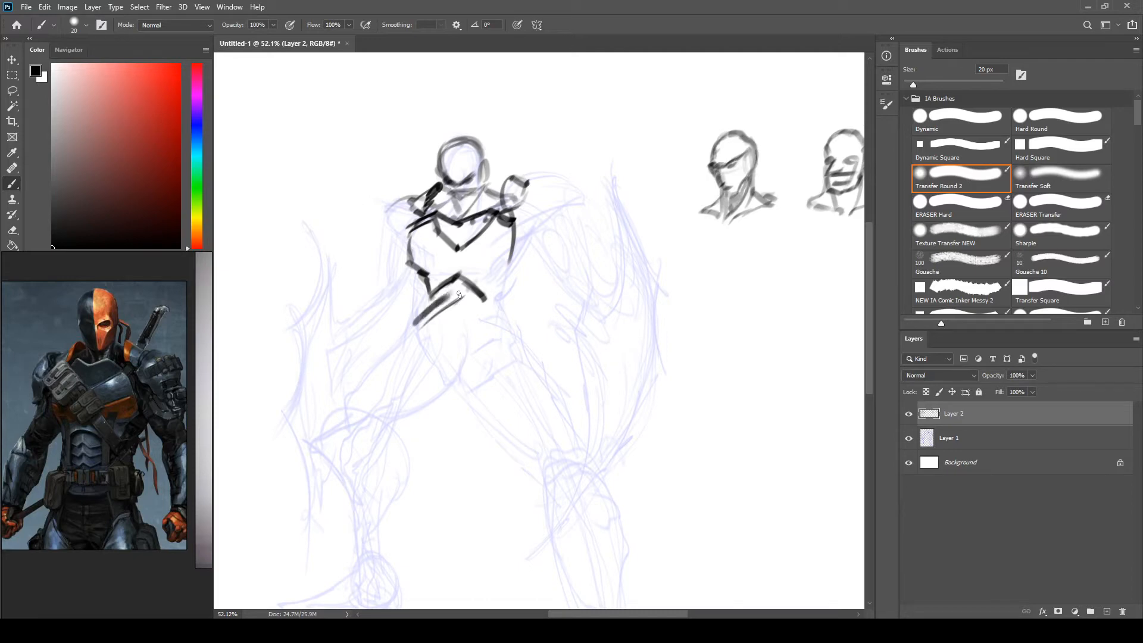
{"action": "key", "text": "ctrl+z"}
{"action": "key", "text": "ctrl+z"}
{"action": "key", "text": "ctrl+z"}
{"action": "key", "text": "ctrl+z"}
{"action": "key", "text": "ctrl+z"}
{"action": "key", "text": "ctrl+z"}
{"action": "key", "text": "ctrl+z"}
- Close the chest plate's outline with bold strokes along both sides up to the shoulder strap
{"action": "left_click_drag", "start_coordinate": [487, 298], "coordinate": [512, 255]}
{"action": "left_click_drag", "start_coordinate": [408, 268], "coordinate": [411, 221]}
{"action": "mouse_move", "coordinate": [485, 296]}
{"action": "left_mouse_down"}
{"action": "mouse_move", "coordinate": [510, 262]}
{"action": "mouse_move", "coordinate": [518, 216]}
{"action": "left_mouse_up"}
{"action": "left_click_drag", "start_coordinate": [517, 259], "coordinate": [511, 208]}
{"action": "left_click_drag", "start_coordinate": [508, 213], "coordinate": [505, 174]}
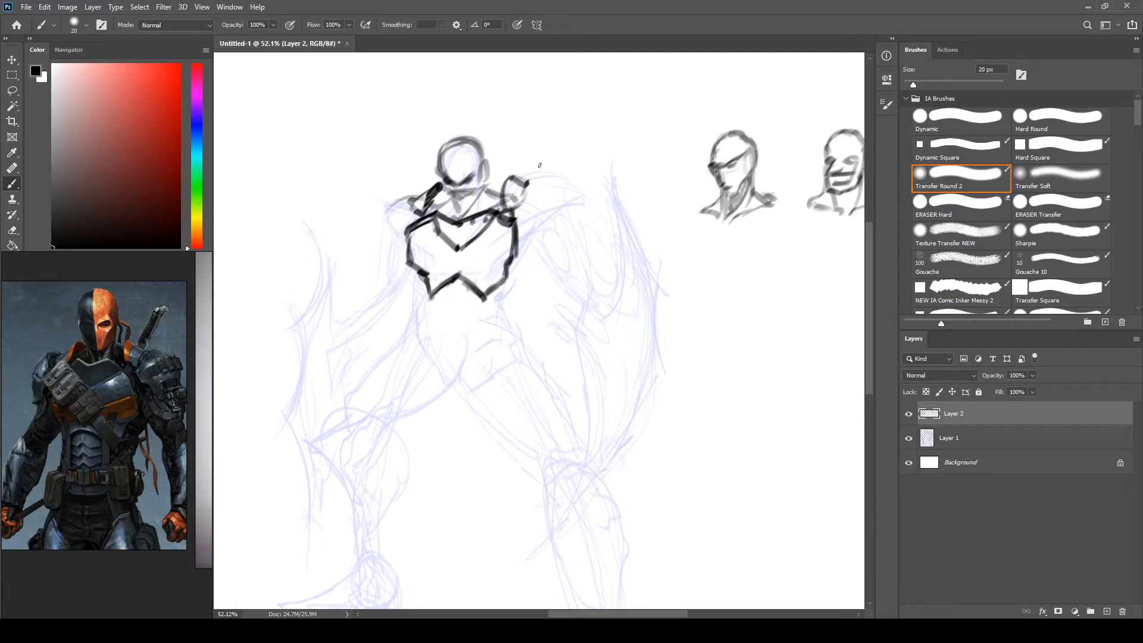
- Reinforce the collar and shoulder straps above the chest plate with darker brush strokes
{"action": "key", "text": "e"}
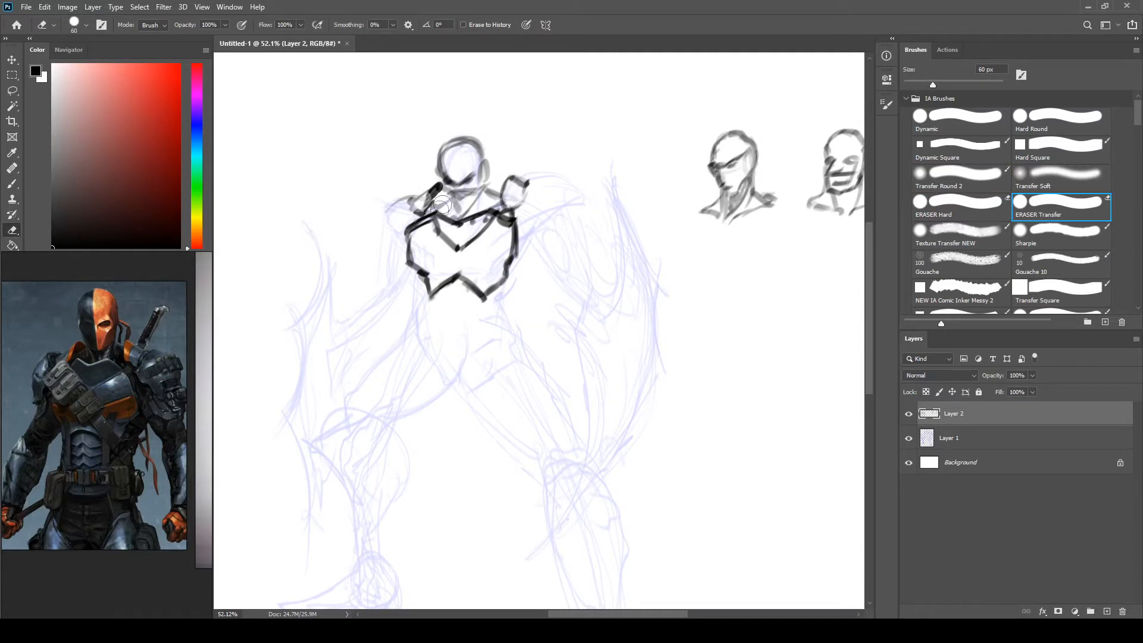
{"action": "key", "text": "b"}
{"action": "left_click_drag", "start_coordinate": [439, 186], "coordinate": [425, 212]}
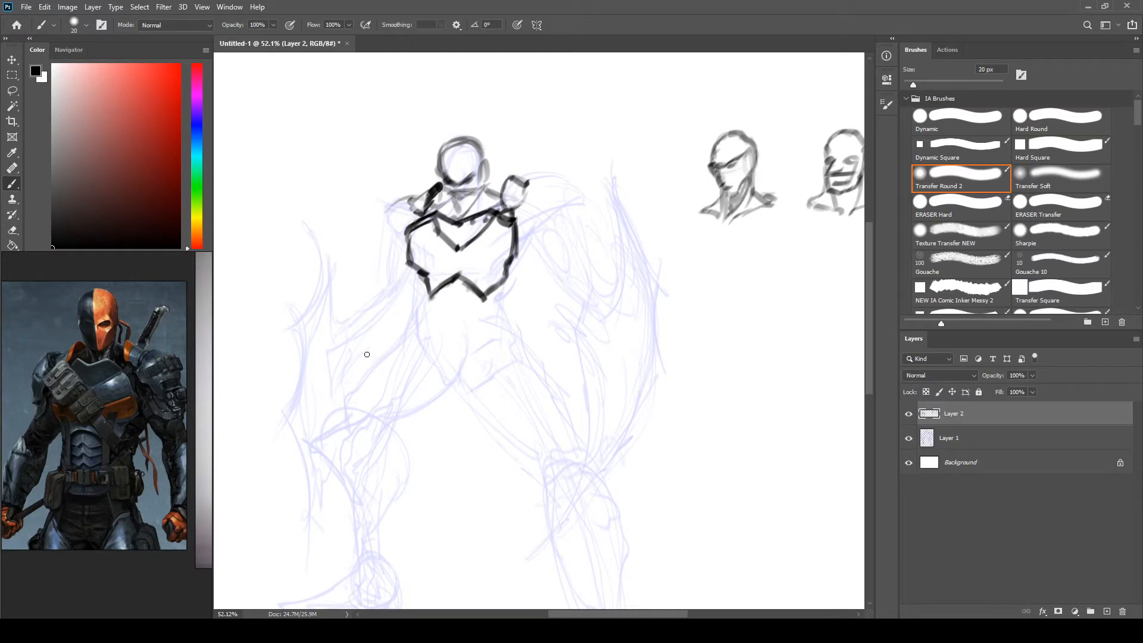
{"action": "left_click_drag", "start_coordinate": [512, 179], "coordinate": [522, 210]}
{"action": "left_click_drag", "start_coordinate": [526, 185], "coordinate": [523, 208]}
{"action": "left_click_drag", "start_coordinate": [408, 205], "coordinate": [411, 218]}
- Darken the chest plate's lower sides and add its centre seam and side fastening
{"action": "mouse_move", "coordinate": [514, 286]}
{"action": "left_mouse_down"}
{"action": "mouse_move", "coordinate": [533, 244]}
{"action": "mouse_move", "coordinate": [510, 276]}
{"action": "mouse_move", "coordinate": [531, 259]}
{"action": "mouse_move", "coordinate": [519, 252]}
{"action": "left_mouse_up"}
{"action": "left_click_drag", "start_coordinate": [409, 259], "coordinate": [429, 290]}
{"action": "scroll", "coordinate": [531, 378], "scroll_direction": "down", "scroll_amount": 3}
{"action": "scroll", "coordinate": [531, 378], "scroll_direction": "up", "scroll_amount": 2}
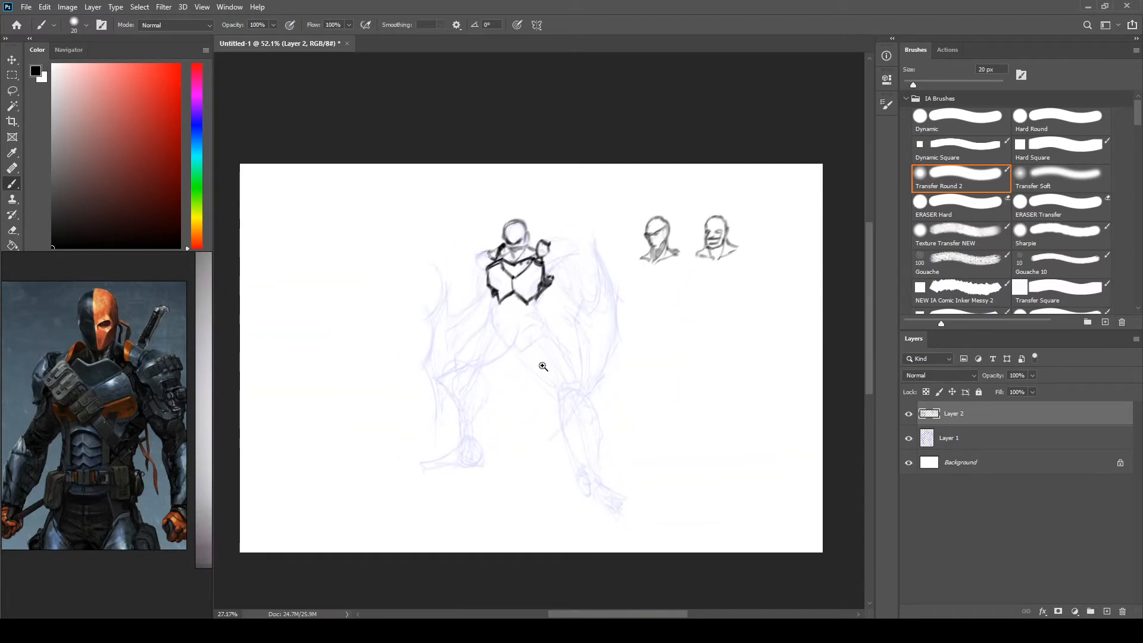
{"action": "scroll", "coordinate": [543, 366], "scroll_direction": "up", "scroll_amount": 3}
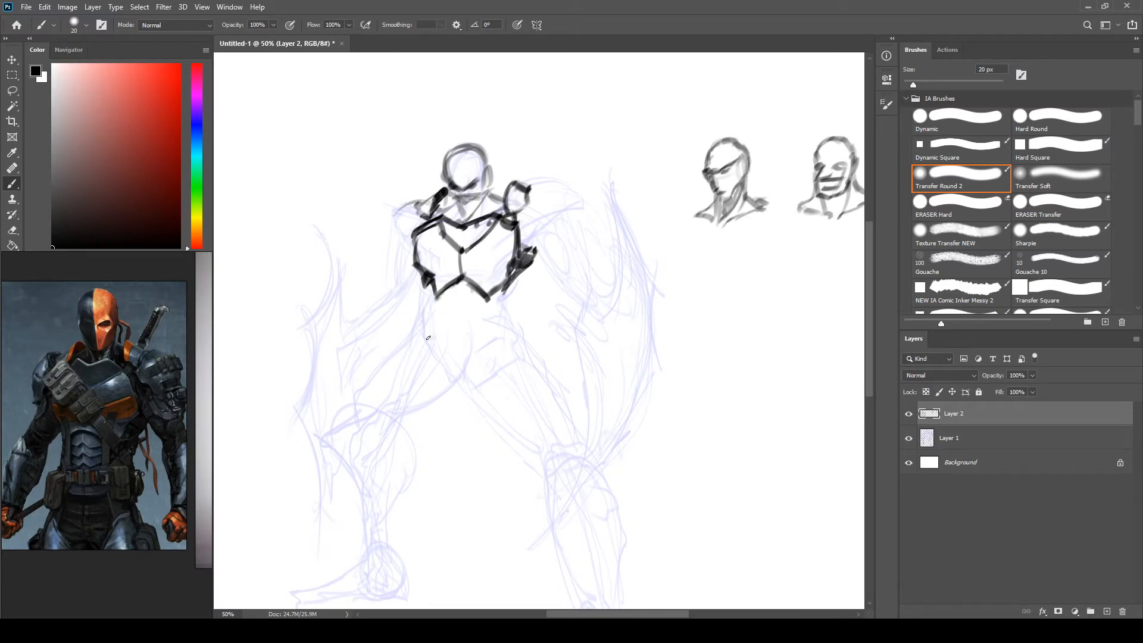
- Lasso the chest plate and squash it vertically to about 78% height with an unconstrained Free Transform
{"action": "key", "text": "l"}
{"action": "mouse_move", "coordinate": [428, 311]}
{"action": "left_mouse_down"}
{"action": "mouse_move", "coordinate": [453, 211]}
{"action": "mouse_move", "coordinate": [506, 209]}
{"action": "mouse_move", "coordinate": [538, 224]}
{"action": "mouse_move", "coordinate": [429, 311]}
{"action": "left_mouse_up"}
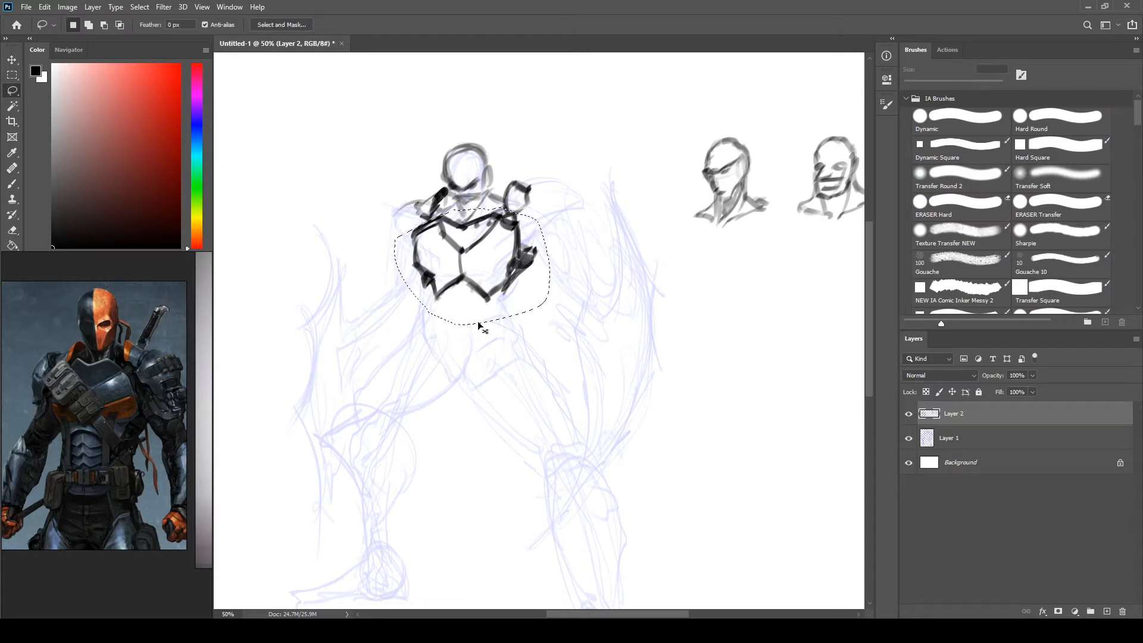
{"action": "key", "text": "ctrl+t"}
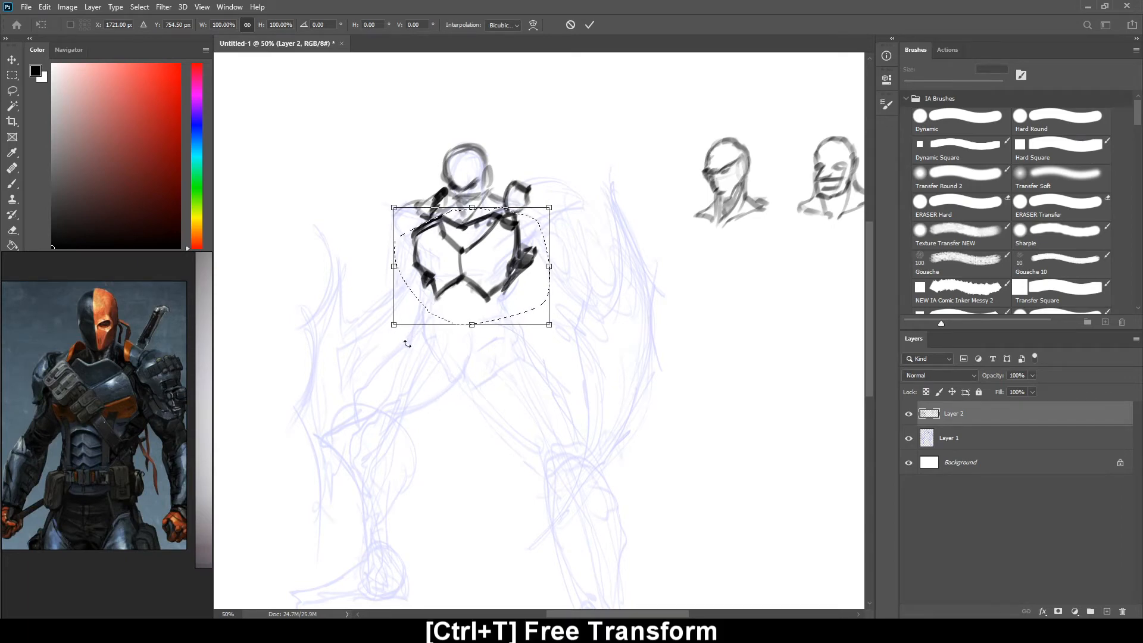
{"action": "left_click_drag", "start_coordinate": [471, 267], "coordinate": [469, 269]}
{"action": "key", "text": "ctrl+z"}
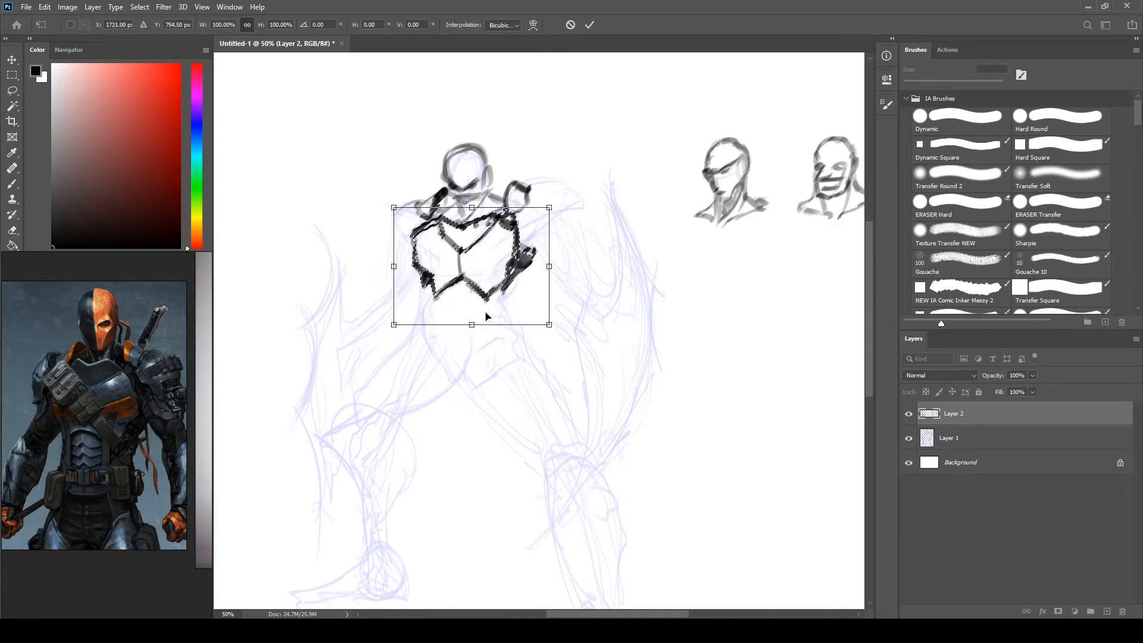
{"action": "mouse_move", "coordinate": [473, 325]}
{"action": "left_mouse_down"}
{"action": "mouse_move", "coordinate": [476, 284]}
{"action": "mouse_move", "coordinate": [477, 337]}
{"action": "mouse_move", "coordinate": [481, 291]}
{"action": "mouse_move", "coordinate": [485, 322]}
{"action": "left_mouse_up"}
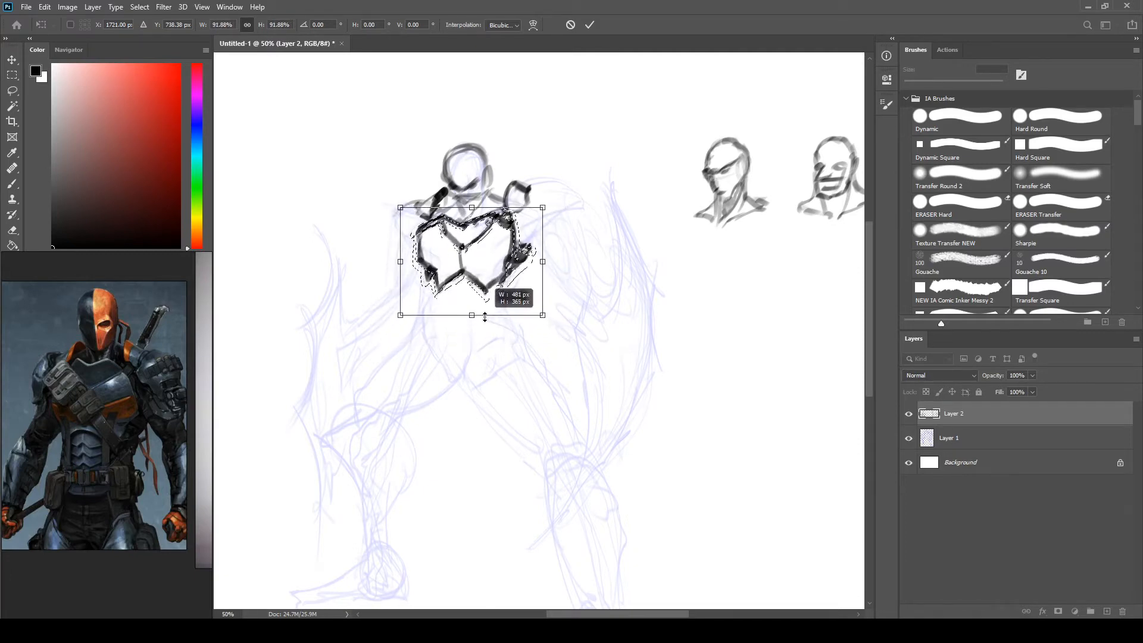
{"action": "mouse_move", "coordinate": [485, 317]}
{"action": "left_mouse_down"}
{"action": "mouse_move", "coordinate": [485, 295]}
{"action": "mouse_move", "coordinate": [472, 325]}
{"action": "left_mouse_up"}
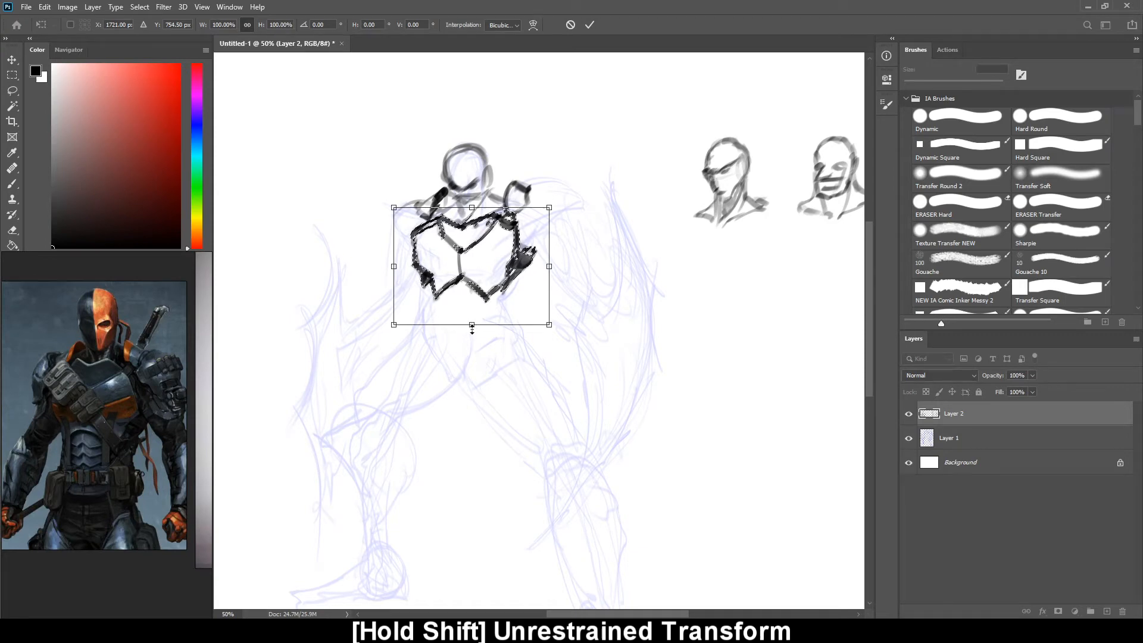
{"action": "left_click_drag", "start_coordinate": [472, 326], "coordinate": [475, 298]}
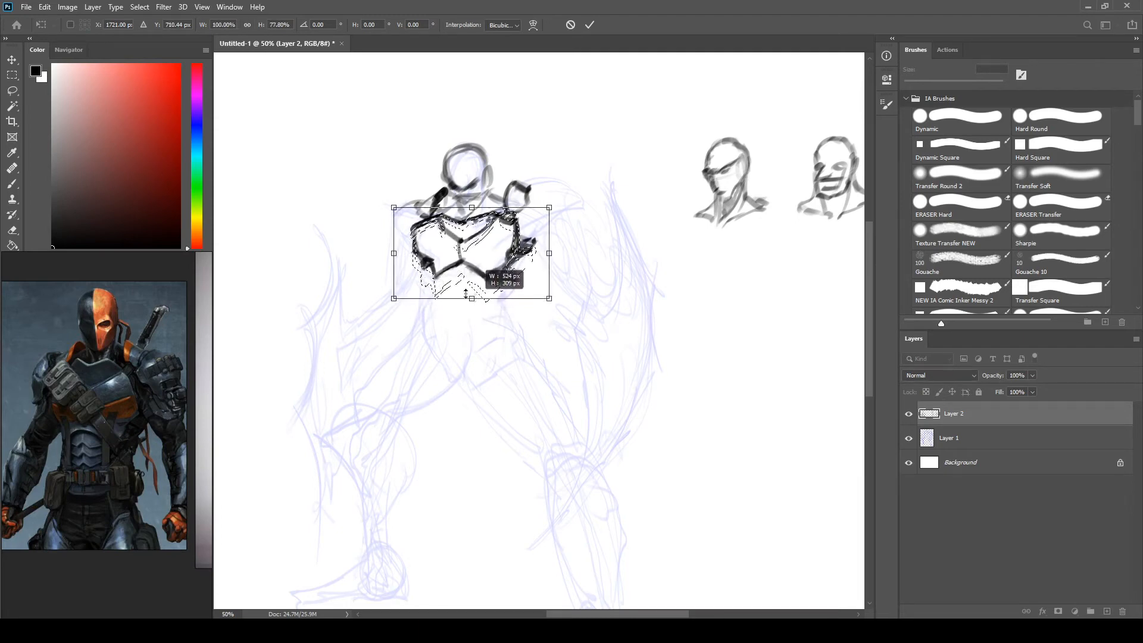
{"action": "left_click", "coordinate": [590, 25]}
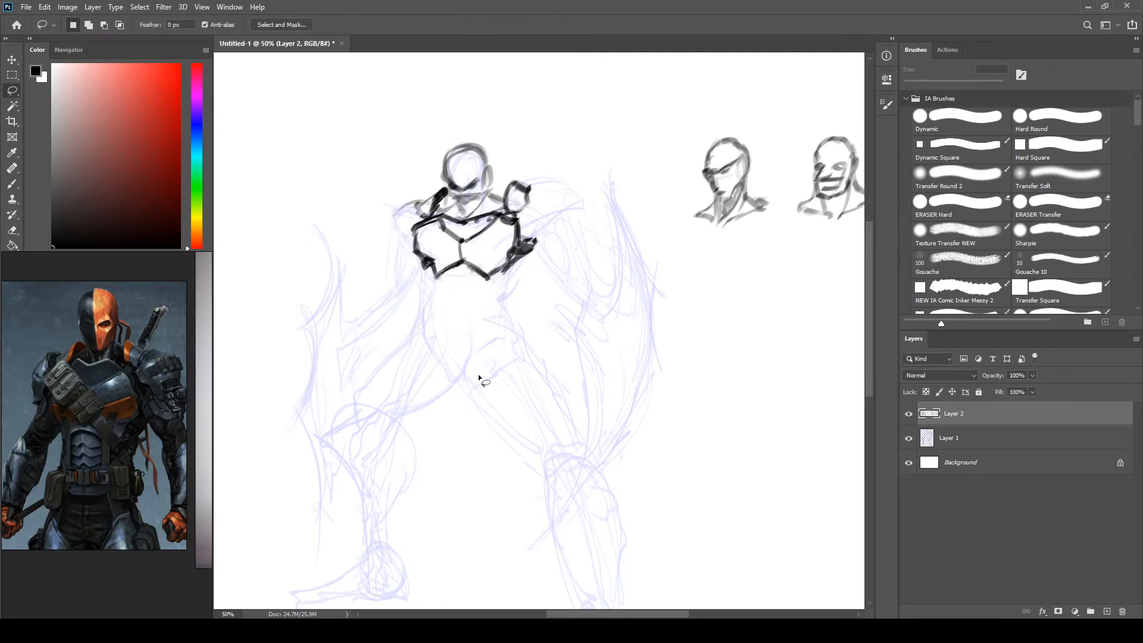
- Try to sketch a large rounded shoulder pad beside the chest plate with the 20 px brush
{"action": "key", "text": "b"}
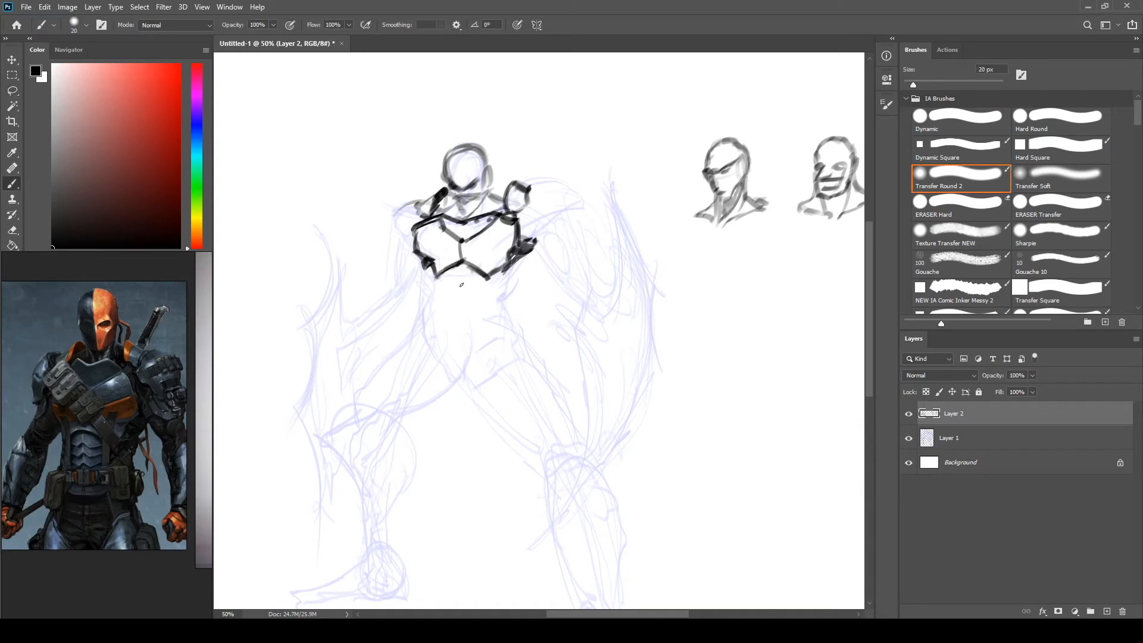
{"action": "left_click_drag", "start_coordinate": [576, 294], "coordinate": [526, 381]}
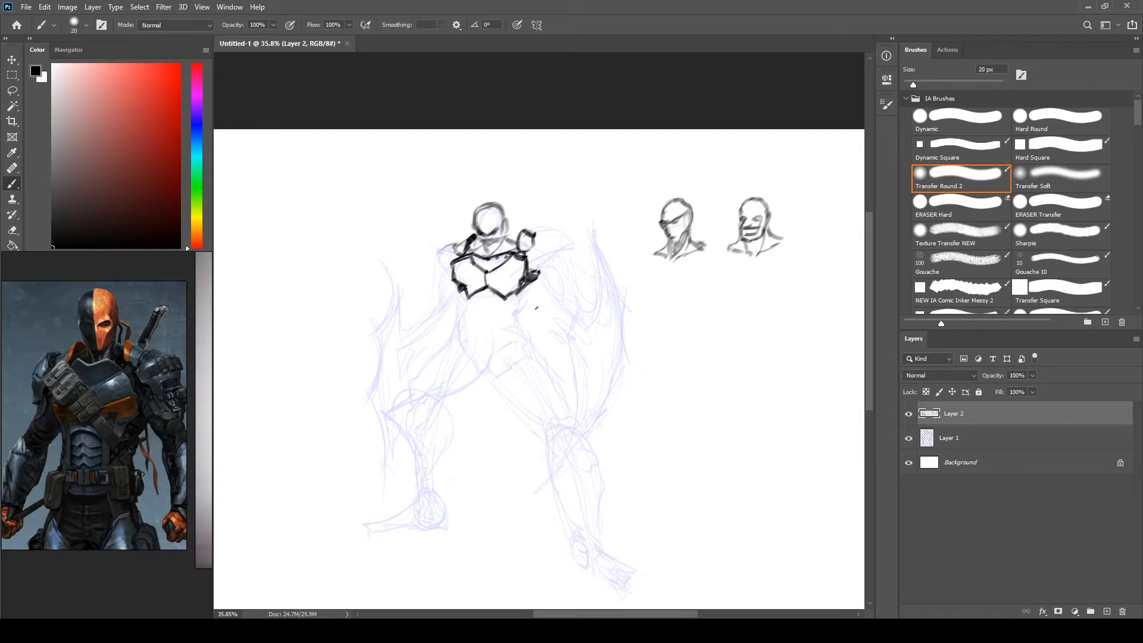
{"action": "mouse_move", "coordinate": [524, 255]}
{"action": "left_mouse_down"}
{"action": "mouse_move", "coordinate": [586, 232]}
{"action": "mouse_move", "coordinate": [591, 245]}
{"action": "mouse_move", "coordinate": [517, 273]}
{"action": "left_mouse_up"}
{"action": "left_click_drag", "start_coordinate": [593, 232], "coordinate": [601, 251]}
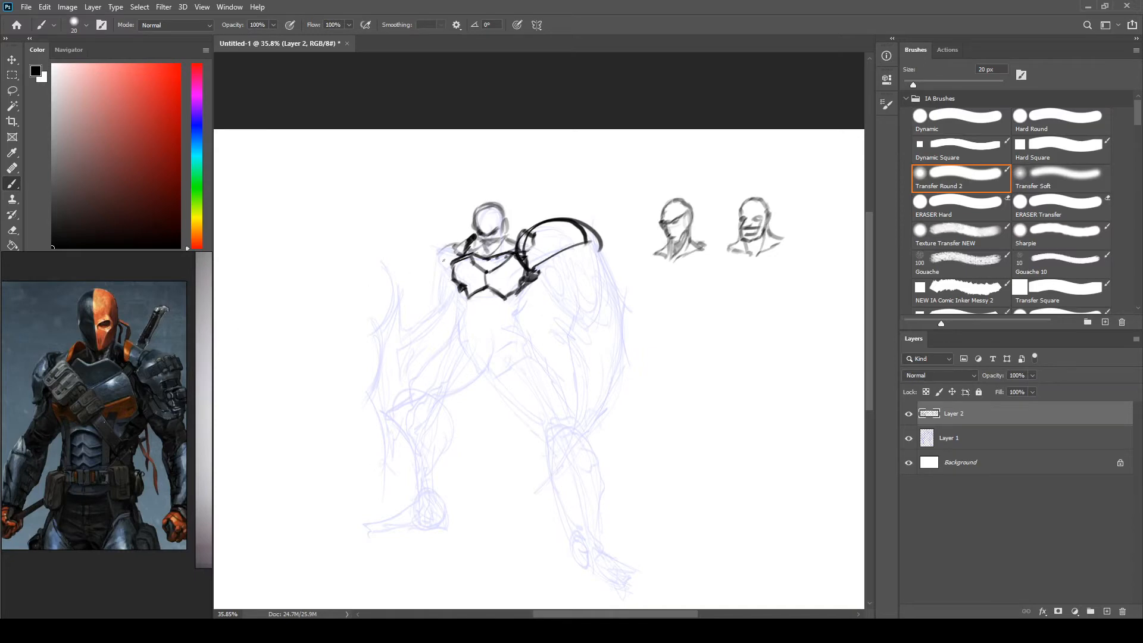
{"action": "key", "text": "ctrl+z"}
{"action": "key", "text": "ctrl+z"}
{"action": "key", "text": "ctrl+z"}
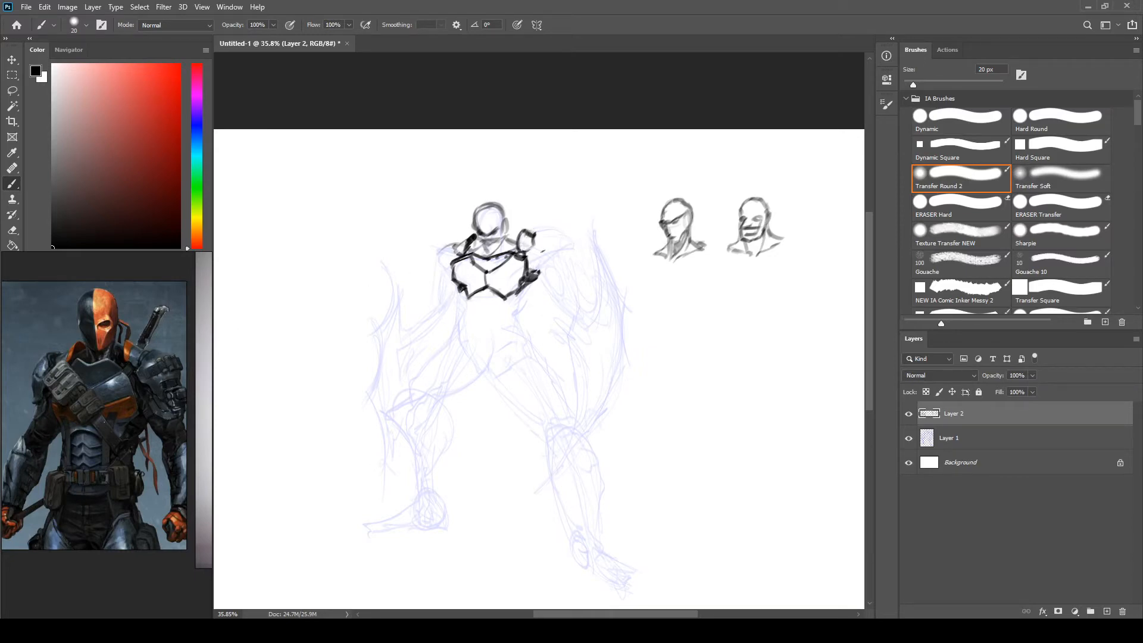
- Sketch both shoulder slopes and a smaller, notched shoulder pad over the figure's right-hand shoulder
{"action": "left_click_drag", "start_coordinate": [528, 231], "coordinate": [556, 249]}
{"action": "left_click_drag", "start_coordinate": [455, 245], "coordinate": [441, 256]}
{"action": "mouse_move", "coordinate": [536, 257]}
{"action": "left_mouse_down"}
{"action": "mouse_move", "coordinate": [549, 282]}
{"action": "mouse_move", "coordinate": [554, 241]}
{"action": "mouse_move", "coordinate": [570, 240]}
{"action": "mouse_move", "coordinate": [581, 257]}
{"action": "mouse_move", "coordinate": [567, 283]}
{"action": "mouse_move", "coordinate": [583, 256]}
{"action": "left_mouse_up"}
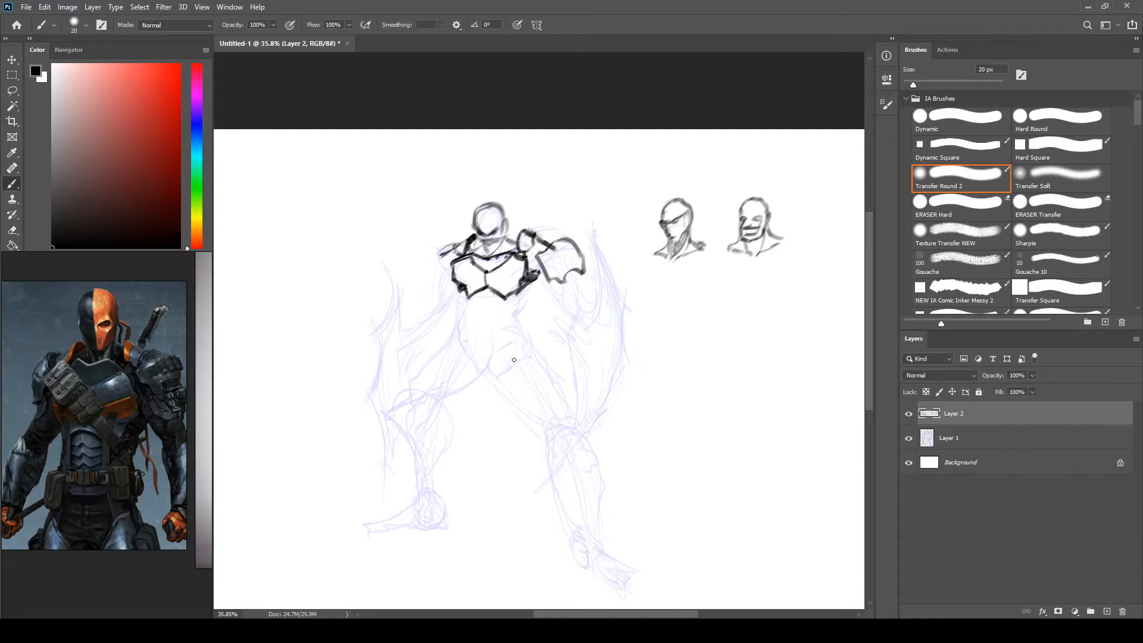
{"action": "mouse_move", "coordinate": [513, 274]}
{"action": "left_mouse_down"}
{"action": "mouse_move", "coordinate": [556, 204]}
{"action": "mouse_move", "coordinate": [571, 229]}
{"action": "left_mouse_up"}
{"action": "mouse_move", "coordinate": [554, 224]}
{"action": "left_mouse_down"}
{"action": "mouse_move", "coordinate": [538, 280]}
{"action": "mouse_move", "coordinate": [547, 309]}
{"action": "left_mouse_up"}
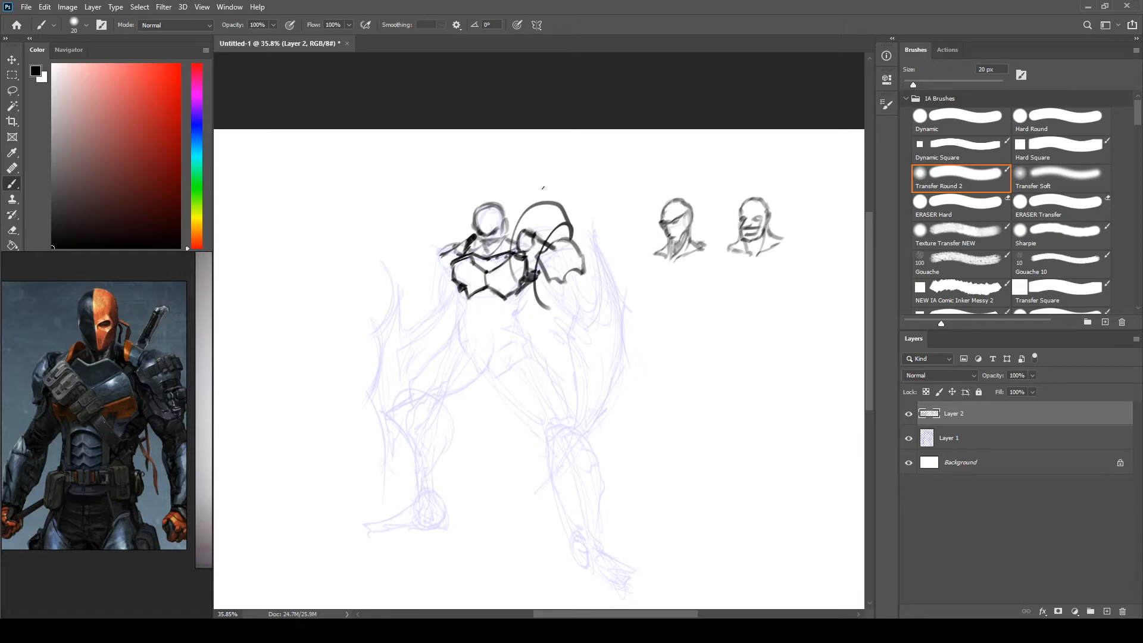
{"action": "key", "text": "ctrl+z"}
{"action": "key", "text": "ctrl+z"}
- Sketch the opposite shoulder pad, and outline the waist sides and the rim beneath the chest plate
{"action": "mouse_move", "coordinate": [451, 257]}
{"action": "left_mouse_down"}
{"action": "mouse_move", "coordinate": [437, 247]}
{"action": "mouse_move", "coordinate": [431, 273]}
{"action": "mouse_move", "coordinate": [446, 295]}
{"action": "left_mouse_up"}
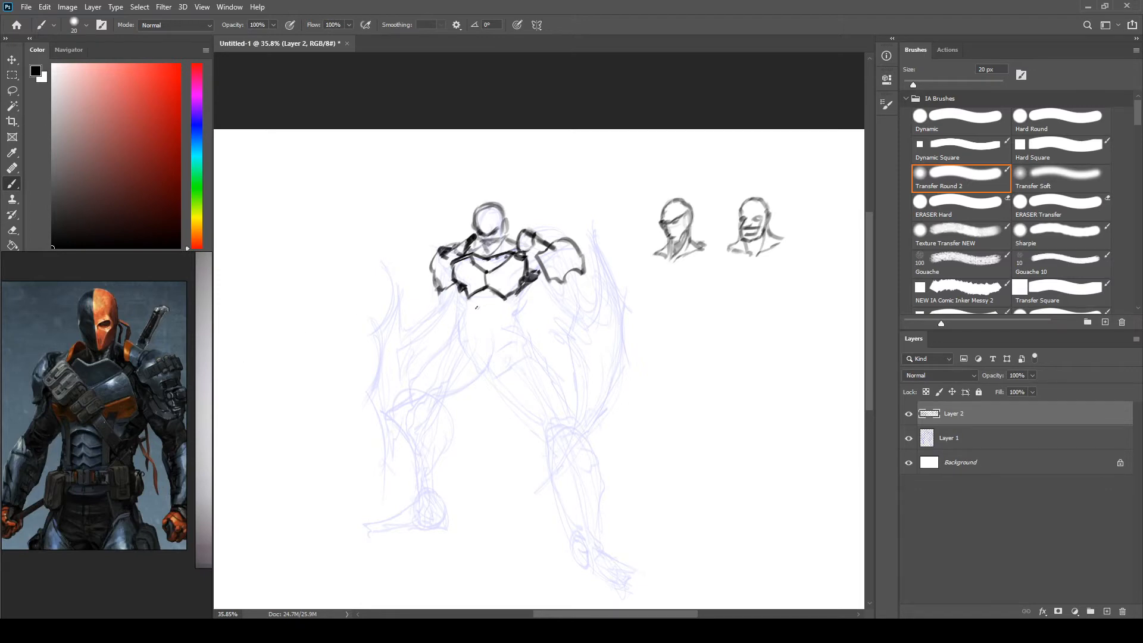
{"action": "left_click_drag", "start_coordinate": [463, 292], "coordinate": [457, 333]}
{"action": "left_click_drag", "start_coordinate": [531, 283], "coordinate": [523, 339]}
{"action": "mouse_move", "coordinate": [467, 305]}
{"action": "left_mouse_down"}
{"action": "mouse_move", "coordinate": [469, 308]}
{"action": "mouse_move", "coordinate": [501, 305]}
{"action": "mouse_move", "coordinate": [469, 304]}
{"action": "mouse_move", "coordinate": [484, 300]}
{"action": "mouse_move", "coordinate": [493, 273]}
{"action": "mouse_move", "coordinate": [472, 308]}
{"action": "mouse_move", "coordinate": [506, 305]}
{"action": "mouse_move", "coordinate": [522, 283]}
{"action": "mouse_move", "coordinate": [498, 305]}
{"action": "left_mouse_up"}
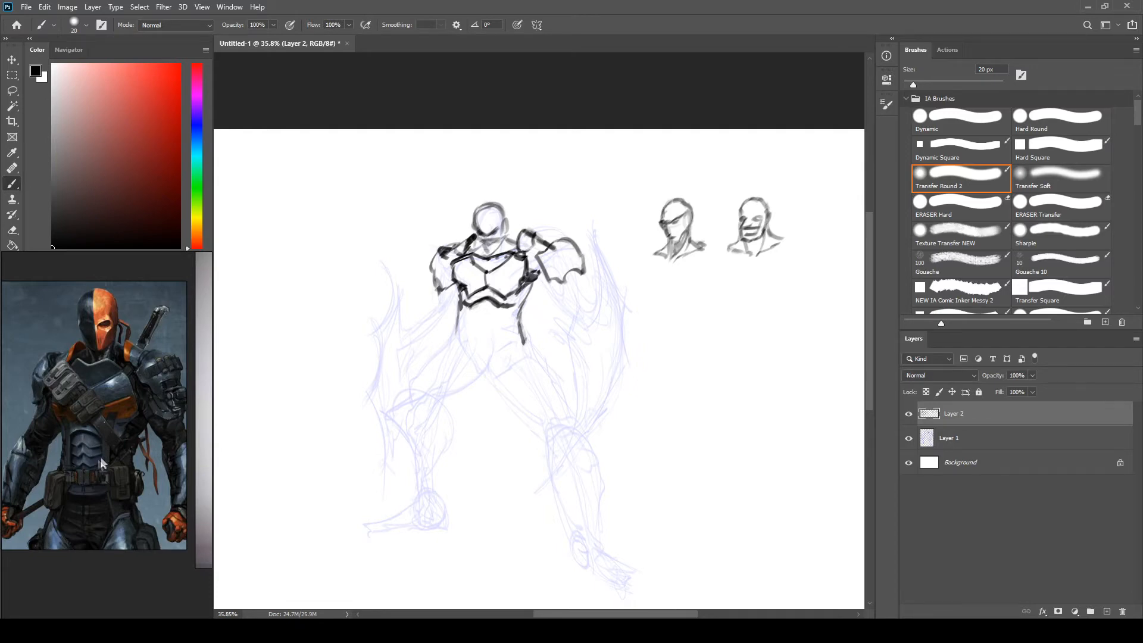
- Sketch the segmented abdominal armour below the chest plate and the hip lines converging at the crotch
{"action": "mouse_move", "coordinate": [474, 307]}
{"action": "left_mouse_down"}
{"action": "mouse_move", "coordinate": [503, 327]}
{"action": "mouse_move", "coordinate": [504, 347]}
{"action": "left_mouse_up"}
{"action": "left_click_drag", "start_coordinate": [471, 307], "coordinate": [475, 350]}
{"action": "left_click_drag", "start_coordinate": [498, 307], "coordinate": [500, 340]}
{"action": "mouse_move", "coordinate": [499, 308]}
{"action": "left_mouse_down"}
{"action": "mouse_move", "coordinate": [501, 355]}
{"action": "mouse_move", "coordinate": [485, 380]}
{"action": "mouse_move", "coordinate": [504, 367]}
{"action": "left_mouse_up"}
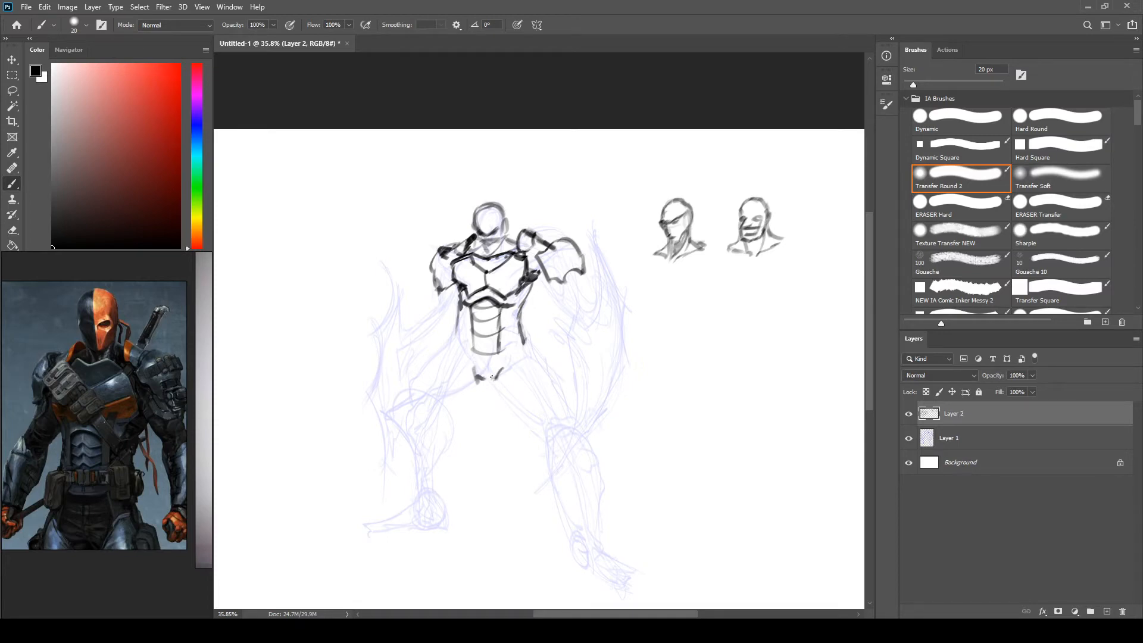
{"action": "left_click_drag", "start_coordinate": [472, 364], "coordinate": [456, 324]}
{"action": "left_click_drag", "start_coordinate": [524, 337], "coordinate": [496, 384]}
- Sketch the abdominal detail and a belt with a central buckle, undoing the trial hip pouches
{"action": "left_click_drag", "start_coordinate": [480, 338], "coordinate": [491, 322]}
{"action": "mouse_move", "coordinate": [480, 331]}
{"action": "left_mouse_down"}
{"action": "mouse_move", "coordinate": [476, 346]}
{"action": "mouse_move", "coordinate": [494, 348]}
{"action": "left_mouse_up"}
{"action": "mouse_move", "coordinate": [477, 348]}
{"action": "left_mouse_down"}
{"action": "mouse_move", "coordinate": [493, 349]}
{"action": "mouse_move", "coordinate": [487, 334]}
{"action": "left_mouse_up"}
{"action": "left_click_drag", "start_coordinate": [458, 342], "coordinate": [524, 331]}
{"action": "mouse_move", "coordinate": [493, 341]}
{"action": "left_mouse_down"}
{"action": "mouse_move", "coordinate": [526, 339]}
{"action": "mouse_move", "coordinate": [439, 355]}
{"action": "mouse_move", "coordinate": [465, 329]}
{"action": "left_mouse_up"}
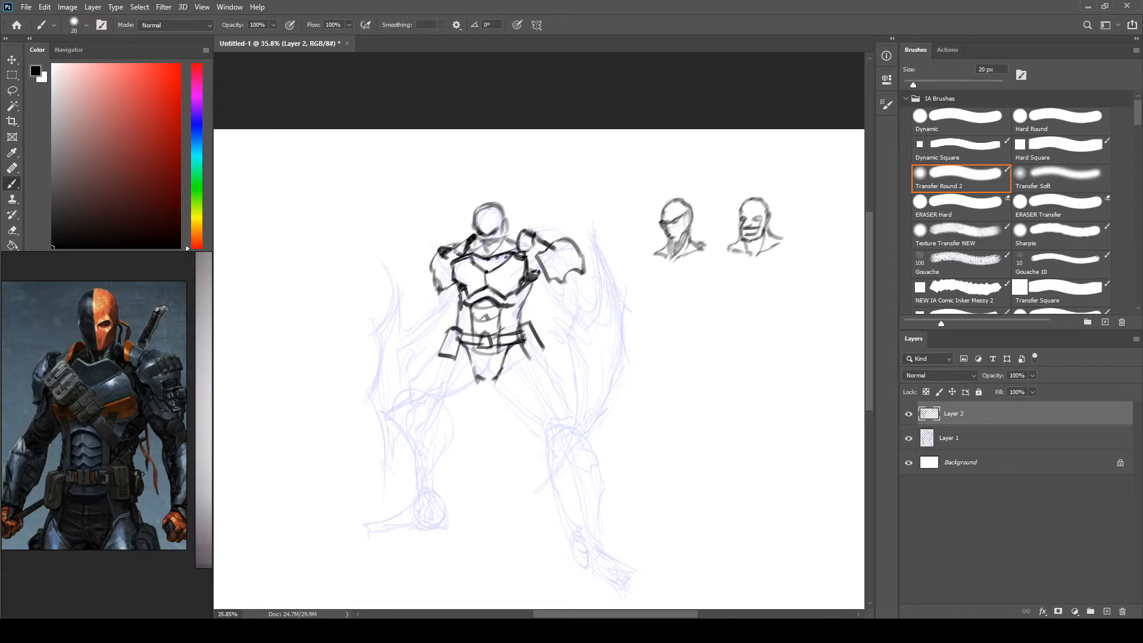
{"action": "key", "text": "ctrl+z"}
{"action": "key", "text": "ctrl+z"}
{"action": "key", "text": "ctrl+z"}
{"action": "key", "text": "ctrl+z"}
- Sketch both upper arms below the shoulder pads, including the elbow guards and the start of the forearms
{"action": "mouse_move", "coordinate": [439, 280]}
{"action": "left_mouse_down"}
{"action": "mouse_move", "coordinate": [428, 321]}
{"action": "mouse_move", "coordinate": [450, 320]}
{"action": "left_mouse_up"}
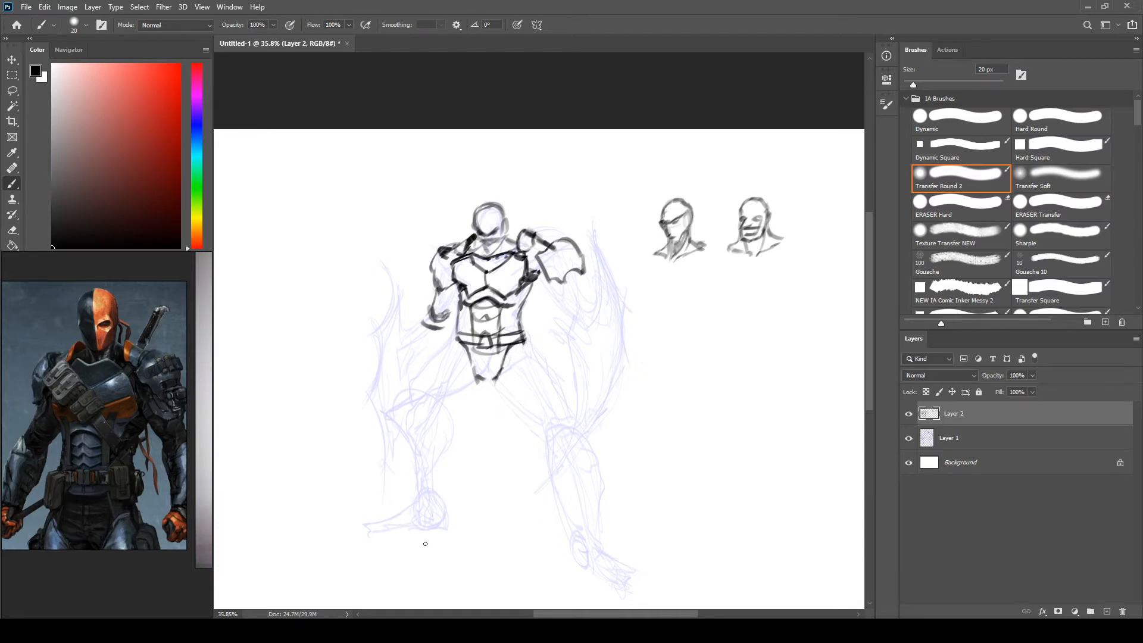
{"action": "left_click_drag", "start_coordinate": [545, 286], "coordinate": [558, 311]}
{"action": "mouse_move", "coordinate": [573, 271]}
{"action": "left_mouse_down"}
{"action": "mouse_move", "coordinate": [560, 302]}
{"action": "mouse_move", "coordinate": [544, 286]}
{"action": "left_mouse_up"}
{"action": "mouse_move", "coordinate": [435, 287]}
{"action": "left_mouse_down"}
{"action": "mouse_move", "coordinate": [429, 305]}
{"action": "mouse_move", "coordinate": [459, 320]}
{"action": "left_mouse_up"}
{"action": "left_click_drag", "start_coordinate": [428, 312], "coordinate": [407, 331]}
{"action": "mouse_move", "coordinate": [546, 296]}
{"action": "left_mouse_down"}
{"action": "mouse_move", "coordinate": [560, 325]}
{"action": "mouse_move", "coordinate": [592, 311]}
{"action": "left_mouse_up"}
{"action": "left_click_drag", "start_coordinate": [552, 307], "coordinate": [562, 325]}
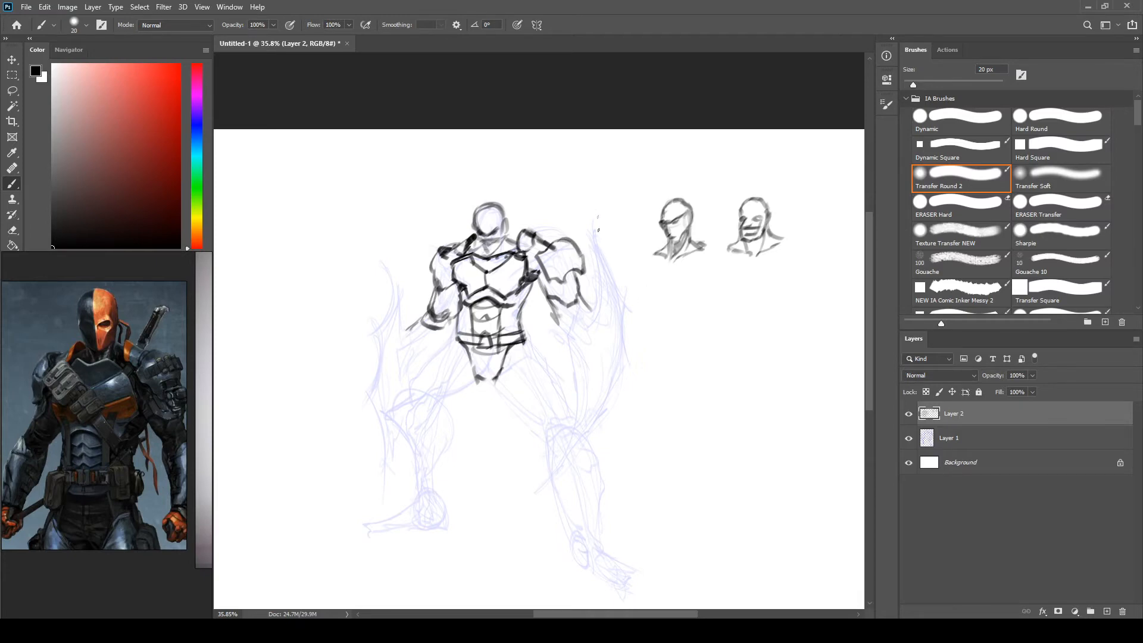
- Outline the long, curved blade along the figure's right-hand side and sketch the forearm and fist against it
{"action": "mouse_move", "coordinate": [595, 230]}
{"action": "left_mouse_down"}
{"action": "mouse_move", "coordinate": [630, 364]}
{"action": "mouse_move", "coordinate": [517, 507]}
{"action": "left_mouse_up"}
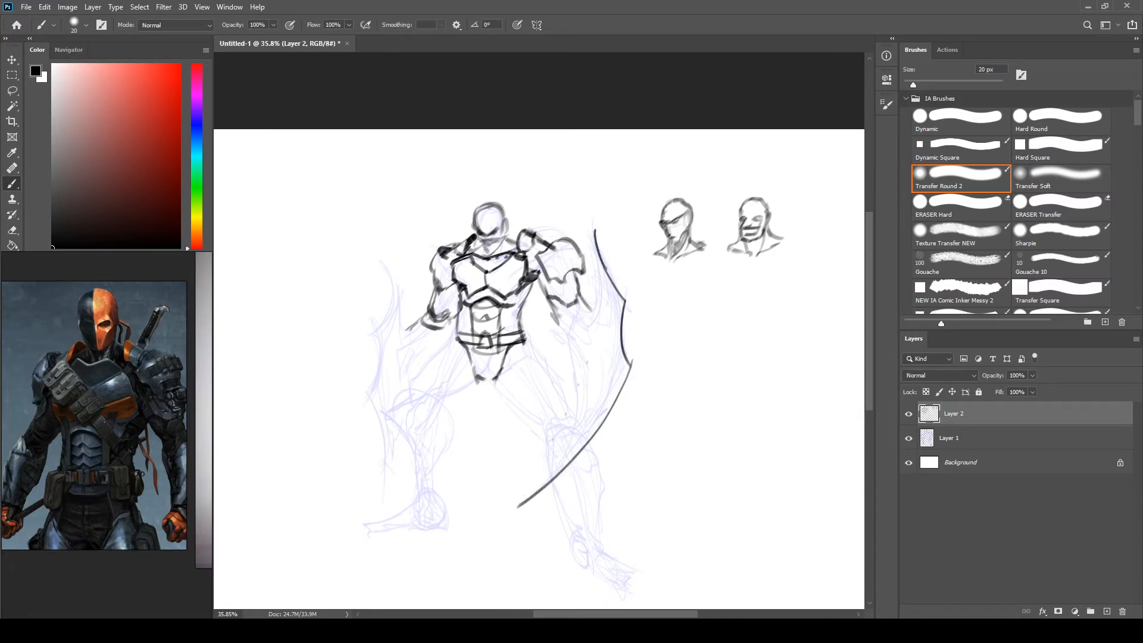
{"action": "mouse_move", "coordinate": [595, 231]}
{"action": "left_mouse_down"}
{"action": "mouse_move", "coordinate": [589, 293]}
{"action": "mouse_move", "coordinate": [567, 334]}
{"action": "mouse_move", "coordinate": [558, 458]}
{"action": "mouse_move", "coordinate": [516, 508]}
{"action": "left_mouse_up"}
{"action": "left_click_drag", "start_coordinate": [572, 363], "coordinate": [580, 391]}
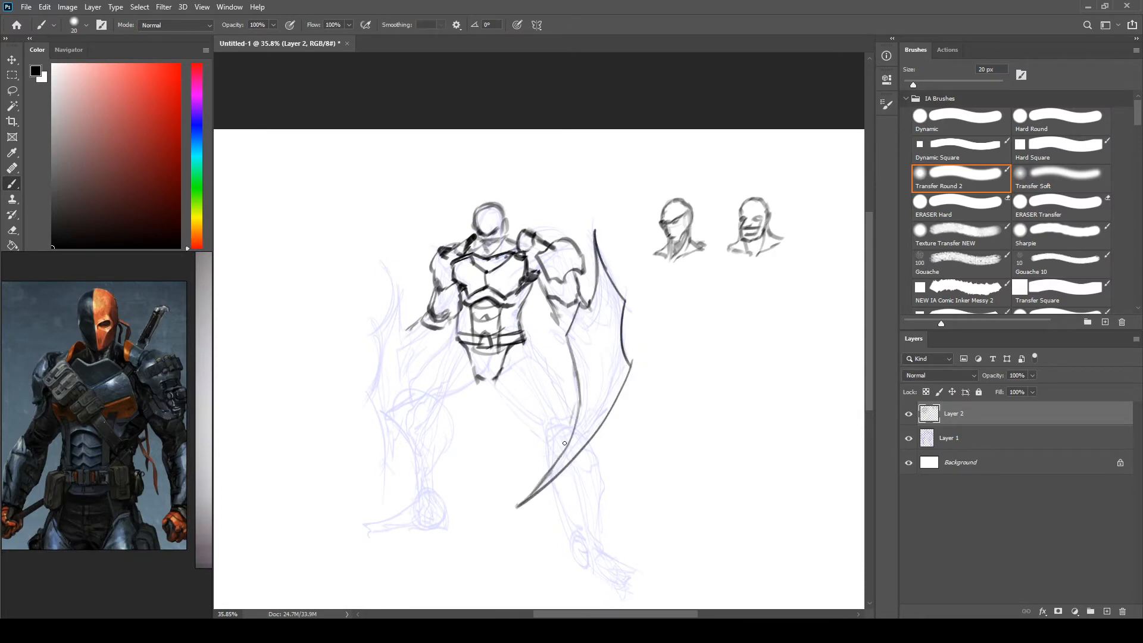
{"action": "left_click_drag", "start_coordinate": [573, 298], "coordinate": [568, 334]}
{"action": "left_click_drag", "start_coordinate": [571, 350], "coordinate": [574, 373]}
{"action": "mouse_move", "coordinate": [566, 373]}
{"action": "left_mouse_down"}
{"action": "mouse_move", "coordinate": [578, 392]}
{"action": "mouse_move", "coordinate": [576, 381]}
{"action": "left_mouse_up"}
- Add short, loose accent strokes around both tips and the outer edge of the right-hand blade
{"action": "left_click_drag", "start_coordinate": [586, 207], "coordinate": [584, 231]}
{"action": "left_click_drag", "start_coordinate": [599, 204], "coordinate": [607, 245]}
{"action": "left_click_drag", "start_coordinate": [583, 475], "coordinate": [554, 499]}
{"action": "left_click_drag", "start_coordinate": [522, 515], "coordinate": [500, 530]}
{"action": "left_click_drag", "start_coordinate": [626, 313], "coordinate": [628, 405]}
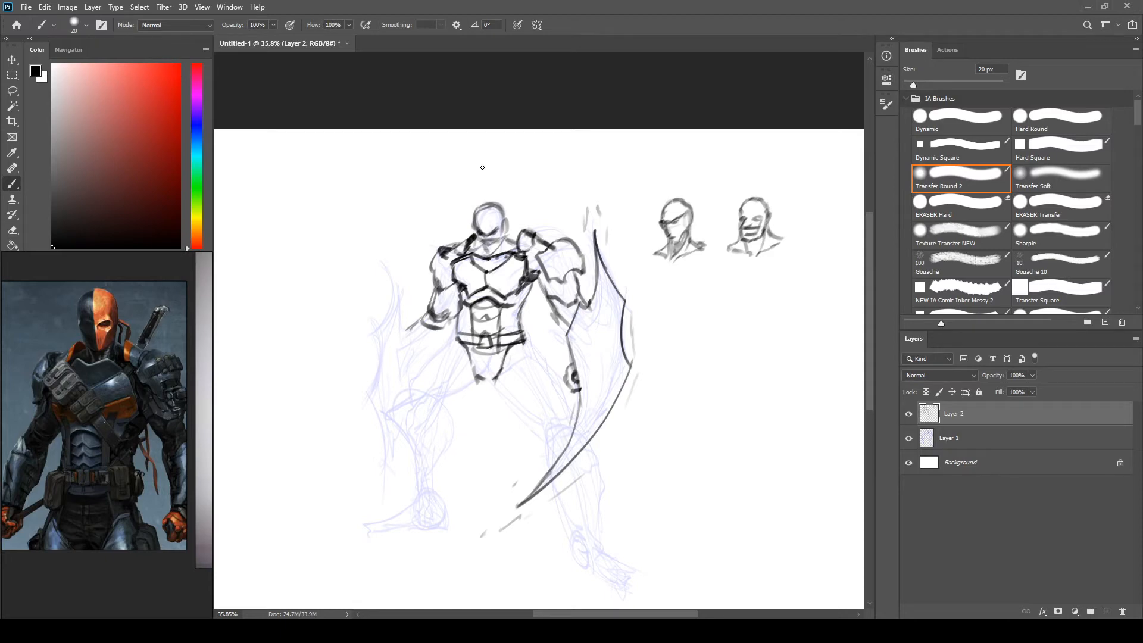
- Sketch the left-hand forearm and its clenched fist over the blue pose guide
{"action": "left_click_drag", "start_coordinate": [428, 306], "coordinate": [389, 367]}
{"action": "left_click_drag", "start_coordinate": [396, 353], "coordinate": [393, 408]}
{"action": "left_click_drag", "start_coordinate": [442, 329], "coordinate": [435, 344]}
{"action": "left_click_drag", "start_coordinate": [387, 381], "coordinate": [400, 397]}
{"action": "mouse_move", "coordinate": [410, 384]}
{"action": "left_mouse_down"}
{"action": "mouse_move", "coordinate": [392, 414]}
{"action": "mouse_move", "coordinate": [407, 394]}
{"action": "left_mouse_up"}
{"action": "left_click_drag", "start_coordinate": [386, 383], "coordinate": [395, 396]}
- Outline the jagged blade along the left-hand arm down to its points and add detail to the forearm
{"action": "left_click_drag", "start_coordinate": [370, 335], "coordinate": [393, 277]}
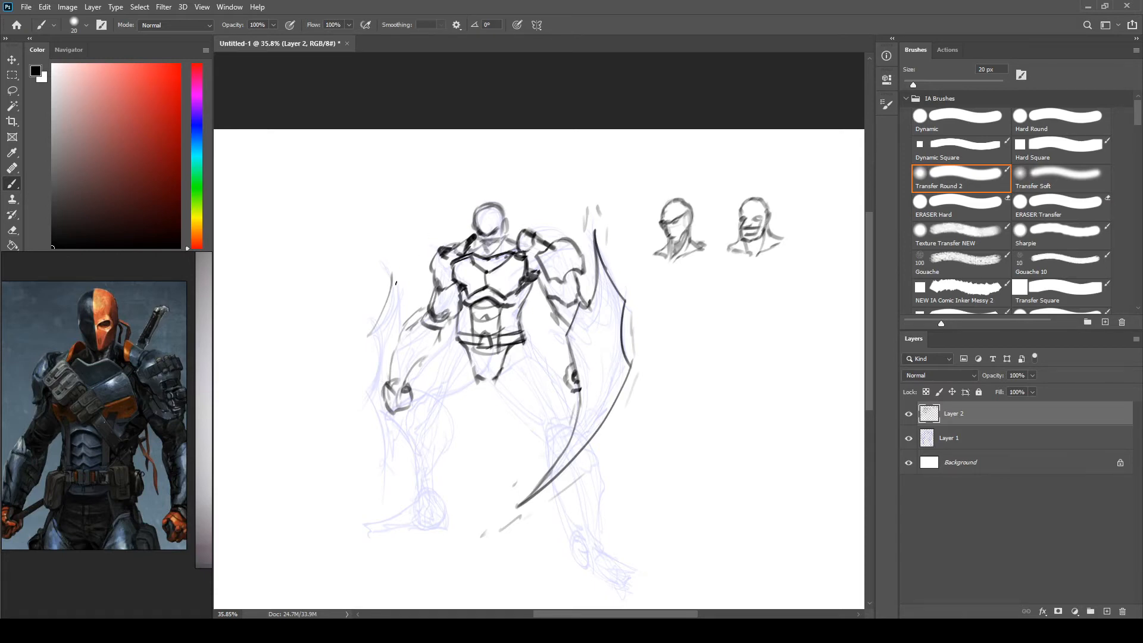
{"action": "mouse_move", "coordinate": [396, 266]}
{"action": "left_mouse_down"}
{"action": "mouse_move", "coordinate": [371, 331]}
{"action": "mouse_move", "coordinate": [385, 442]}
{"action": "left_mouse_up"}
{"action": "left_click_drag", "start_coordinate": [365, 393], "coordinate": [393, 459]}
{"action": "left_click_drag", "start_coordinate": [385, 418], "coordinate": [393, 459]}
{"action": "left_click_drag", "start_coordinate": [396, 420], "coordinate": [411, 467]}
{"action": "left_click_drag", "start_coordinate": [416, 362], "coordinate": [406, 424]}
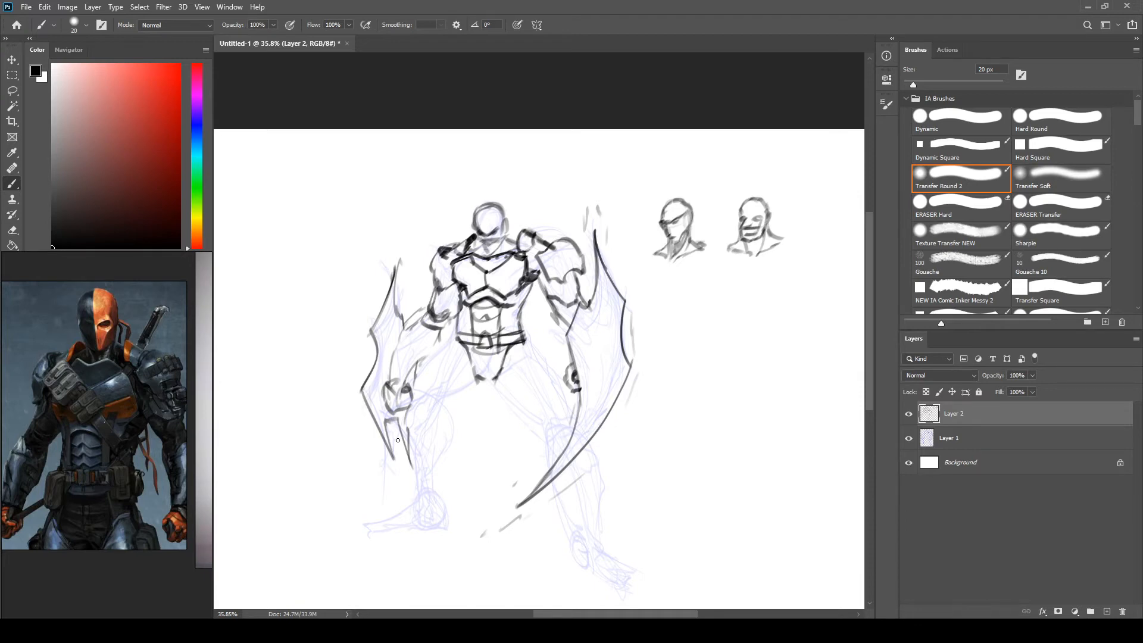
{"action": "left_click_drag", "start_coordinate": [422, 320], "coordinate": [418, 340]}
{"action": "scroll", "coordinate": [559, 448], "scroll_direction": "down", "scroll_amount": 2}
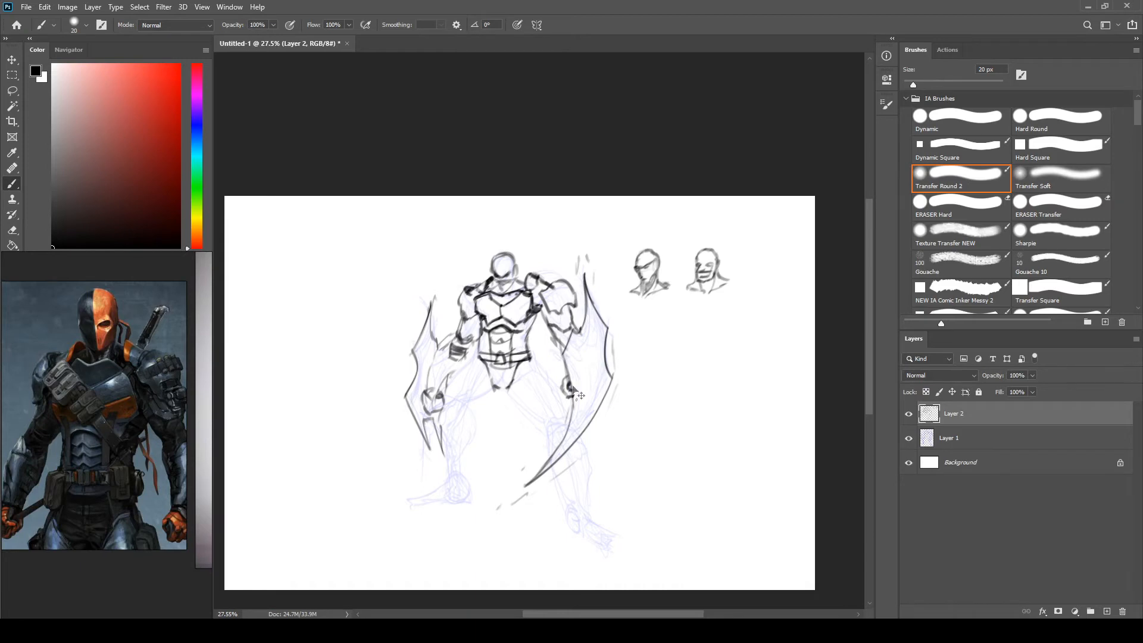
- Sketch the upper thigh lines extending from the hips below the belt
{"action": "left_click_drag", "start_coordinate": [579, 394], "coordinate": [607, 390]}
{"action": "left_click_drag", "start_coordinate": [595, 390], "coordinate": [562, 261]}
{"action": "mouse_move", "coordinate": [458, 243]}
{"action": "left_mouse_down"}
{"action": "mouse_move", "coordinate": [501, 287]}
{"action": "mouse_move", "coordinate": [504, 309]}
{"action": "left_mouse_up"}
{"action": "left_click_drag", "start_coordinate": [494, 228], "coordinate": [529, 308]}
{"action": "left_click_drag", "start_coordinate": [411, 214], "coordinate": [359, 280]}
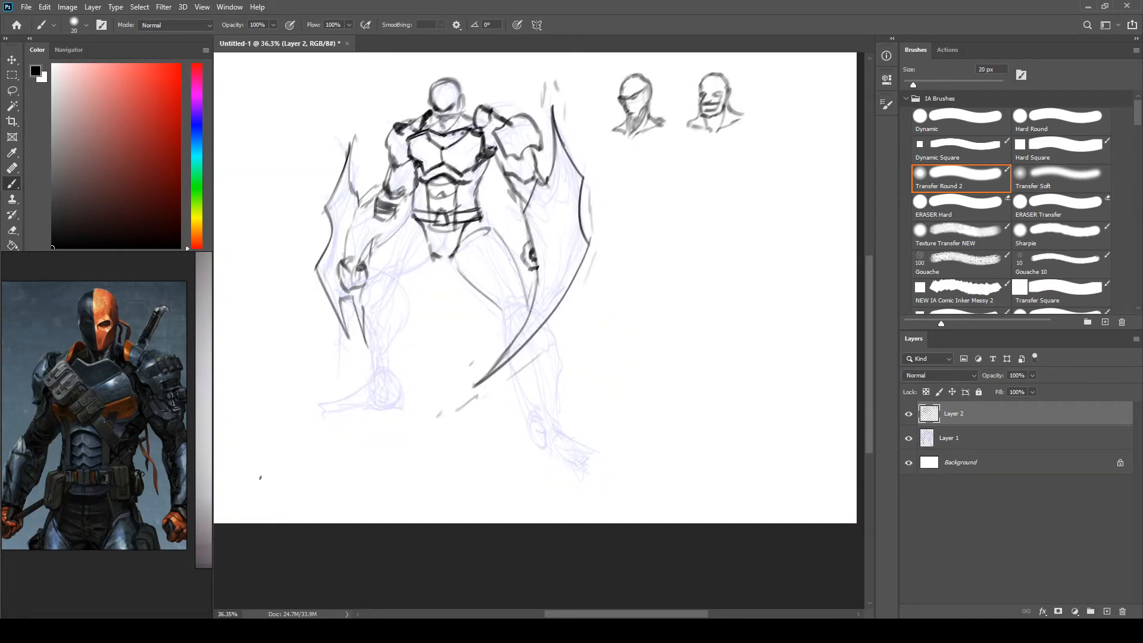
- Sketch the right-hand baggy trouser leg with a curved hem, based on the armoured swordsman reference
{"action": "left_click_drag", "start_coordinate": [204, 383], "coordinate": [19, 407]}
{"action": "scroll", "coordinate": [65, 427], "scroll_direction": "right", "scroll_amount": 10}
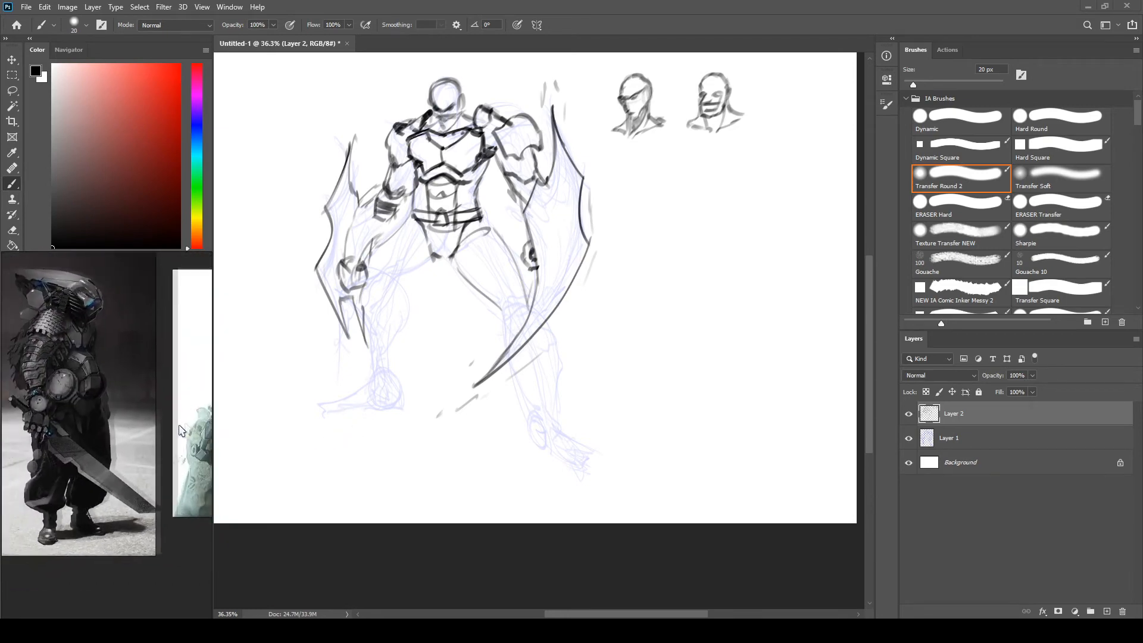
{"action": "left_click_drag", "start_coordinate": [506, 303], "coordinate": [495, 345]}
{"action": "left_click_drag", "start_coordinate": [550, 315], "coordinate": [573, 364]}
{"action": "left_click_drag", "start_coordinate": [502, 391], "coordinate": [570, 393]}
- Sketch the left-hand baggy trouser leg with its wide hem, knee bulge and outer side
{"action": "left_click_drag", "start_coordinate": [351, 365], "coordinate": [410, 359]}
{"action": "left_click_drag", "start_coordinate": [429, 260], "coordinate": [405, 287]}
{"action": "left_click_drag", "start_coordinate": [404, 287], "coordinate": [410, 361]}
{"action": "left_click_drag", "start_coordinate": [352, 325], "coordinate": [347, 368]}
{"action": "left_click_drag", "start_coordinate": [366, 235], "coordinate": [344, 265]}
{"action": "left_click_drag", "start_coordinate": [344, 265], "coordinate": [348, 334]}
- Strengthen the inner thigh lines and add fabric folds to both trouser legs
{"action": "left_click_drag", "start_coordinate": [456, 253], "coordinate": [490, 341]}
{"action": "mouse_move", "coordinate": [506, 241]}
{"action": "left_mouse_down"}
{"action": "mouse_move", "coordinate": [539, 314]}
{"action": "mouse_move", "coordinate": [496, 342]}
{"action": "left_mouse_up"}
{"action": "left_click_drag", "start_coordinate": [424, 249], "coordinate": [399, 357]}
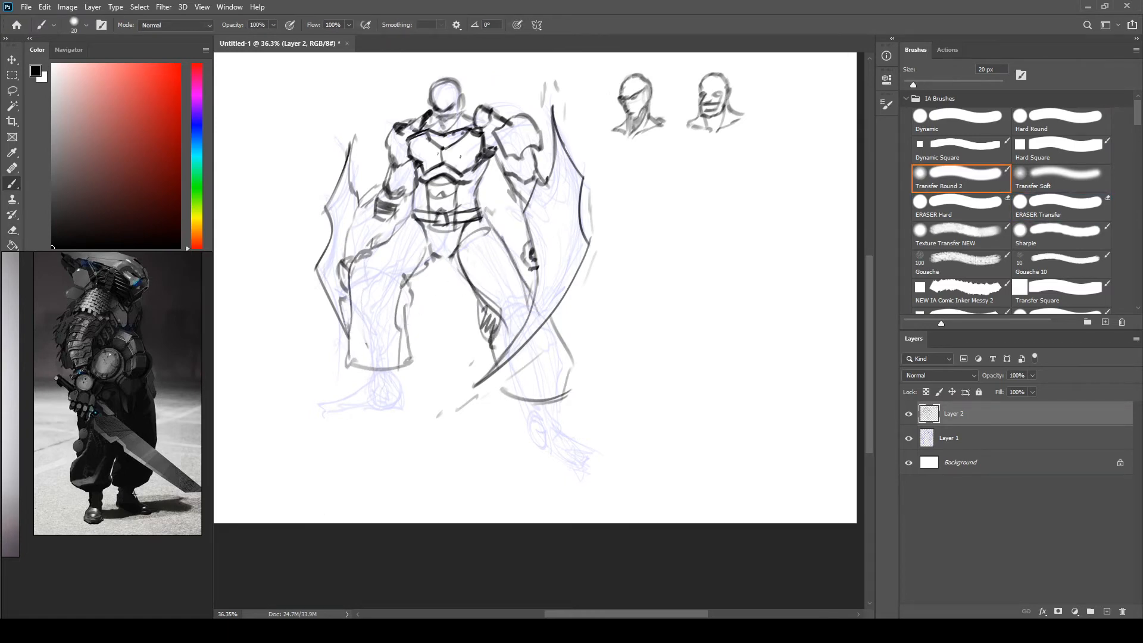
- Touch up the trouser outlines and erase stray strokes around the large blade's tips and the inner knee folds
{"action": "mouse_move", "coordinate": [383, 238]}
{"action": "left_mouse_down"}
{"action": "mouse_move", "coordinate": [356, 259]}
{"action": "mouse_move", "coordinate": [351, 344]}
{"action": "left_mouse_up"}
{"action": "left_click_drag", "start_coordinate": [444, 253], "coordinate": [484, 302]}
{"action": "left_click_drag", "start_coordinate": [488, 210], "coordinate": [558, 342]}
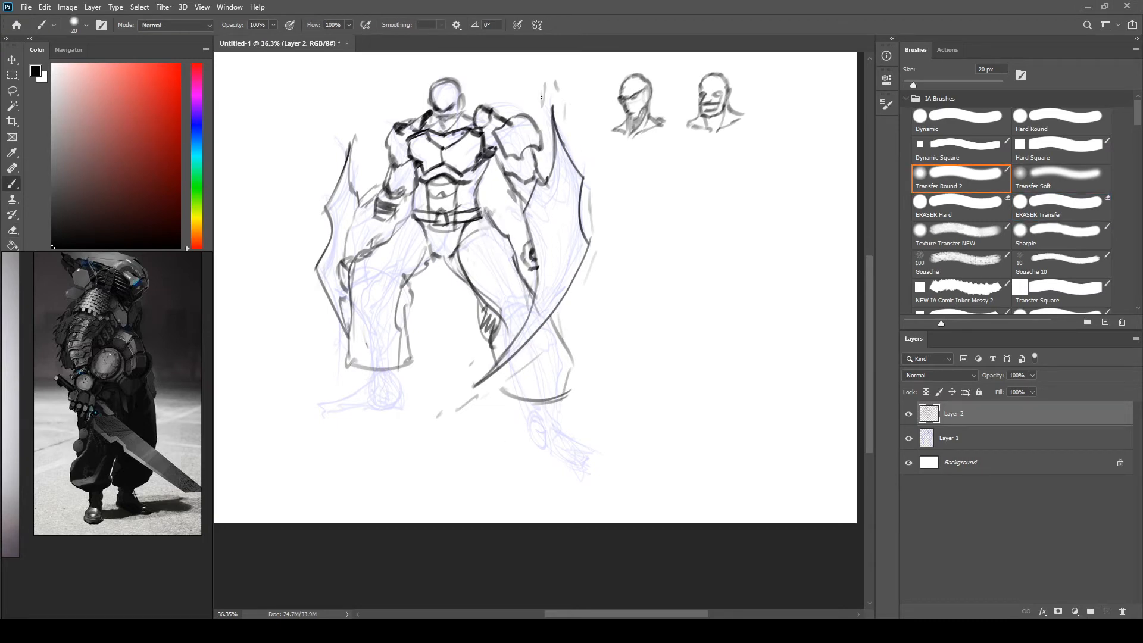
{"action": "key", "text": "e"}
{"action": "left_click_drag", "start_coordinate": [539, 86], "coordinate": [536, 119]}
{"action": "left_click_drag", "start_coordinate": [600, 197], "coordinate": [596, 235]}
{"action": "mouse_move", "coordinate": [471, 413]}
{"action": "left_mouse_down"}
{"action": "mouse_move", "coordinate": [443, 417]}
{"action": "mouse_move", "coordinate": [465, 406]}
{"action": "mouse_move", "coordinate": [434, 340]}
{"action": "mouse_move", "coordinate": [377, 334]}
{"action": "mouse_move", "coordinate": [402, 337]}
{"action": "mouse_move", "coordinate": [395, 303]}
{"action": "left_mouse_up"}
{"action": "mouse_move", "coordinate": [500, 304]}
{"action": "left_mouse_down"}
{"action": "mouse_move", "coordinate": [502, 316]}
{"action": "mouse_move", "coordinate": [471, 268]}
{"action": "mouse_move", "coordinate": [500, 327]}
{"action": "mouse_move", "coordinate": [496, 289]}
{"action": "mouse_move", "coordinate": [454, 261]}
{"action": "mouse_move", "coordinate": [480, 293]}
{"action": "mouse_move", "coordinate": [523, 428]}
{"action": "mouse_move", "coordinate": [527, 414]}
{"action": "mouse_move", "coordinate": [544, 425]}
{"action": "mouse_move", "coordinate": [546, 448]}
{"action": "mouse_move", "coordinate": [587, 451]}
{"action": "left_mouse_up"}
- Sketch both ankles and pointed shoes below the trouser hems
{"action": "key", "text": "b"}
{"action": "mouse_move", "coordinate": [326, 411]}
{"action": "left_mouse_down"}
{"action": "mouse_move", "coordinate": [360, 395]}
{"action": "mouse_move", "coordinate": [399, 407]}
{"action": "mouse_move", "coordinate": [365, 385]}
{"action": "left_mouse_up"}
{"action": "mouse_move", "coordinate": [398, 367]}
{"action": "left_mouse_down"}
{"action": "mouse_move", "coordinate": [397, 385]}
{"action": "mouse_move", "coordinate": [357, 391]}
{"action": "left_mouse_up"}
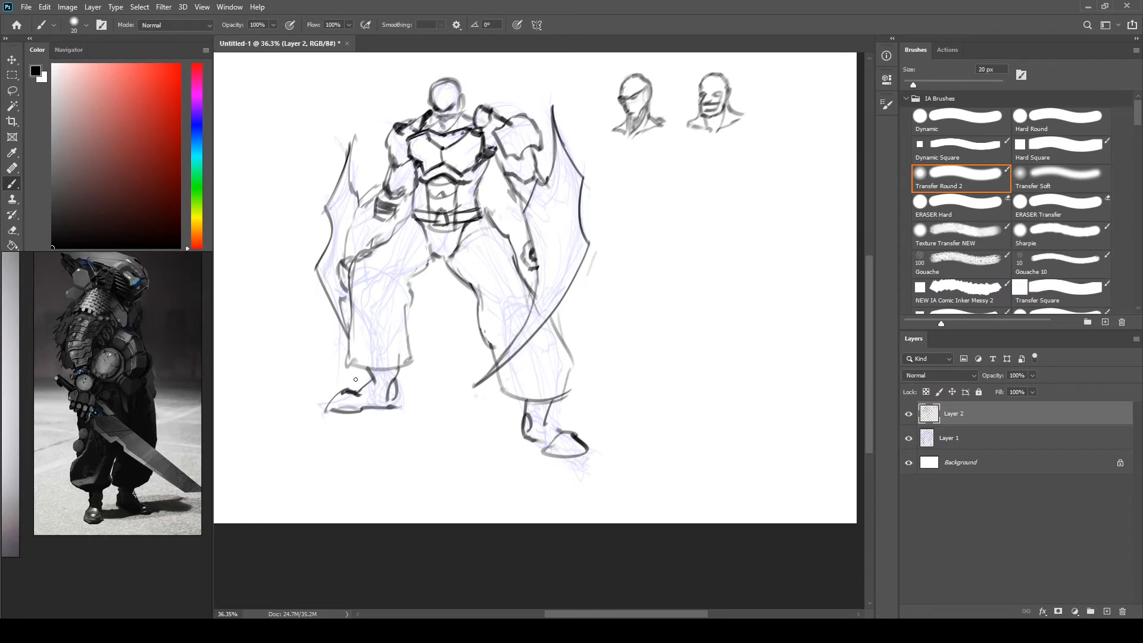
- Flip the canvas horizontally back and forth to check the figure's pose and balance, leaving the drawing mirrored
{"action": "key", "text": "ctrl+shift+h"}
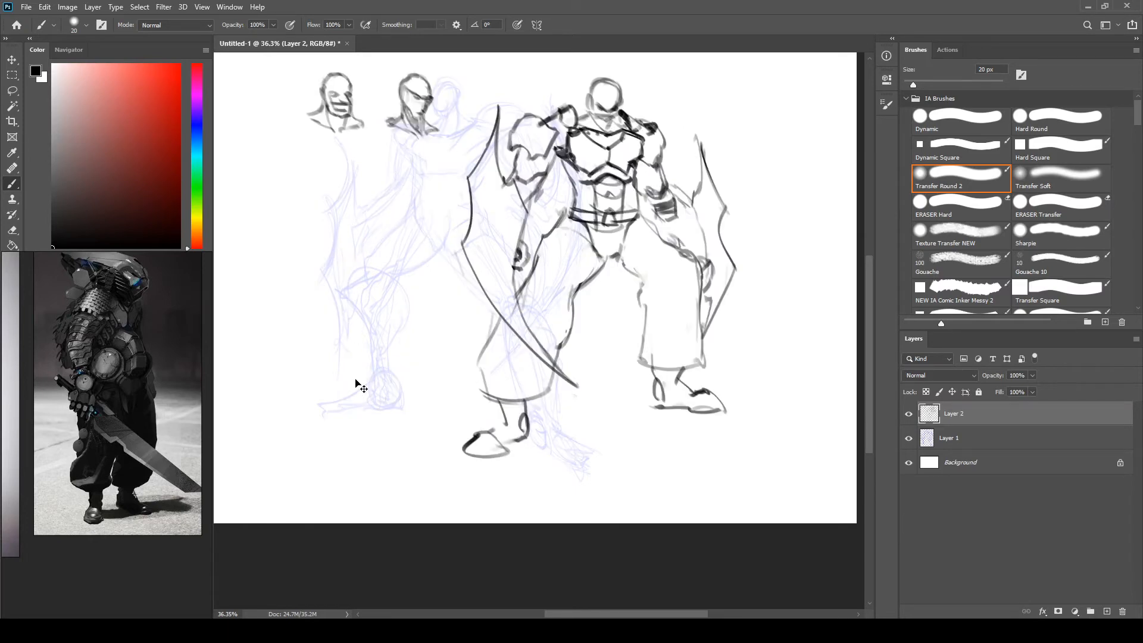
{"action": "key", "text": "ctrl+shift+h"}
{"action": "left_click_drag", "start_coordinate": [515, 351], "coordinate": [630, 378]}
{"action": "key", "text": "ctrl+shift+h"}
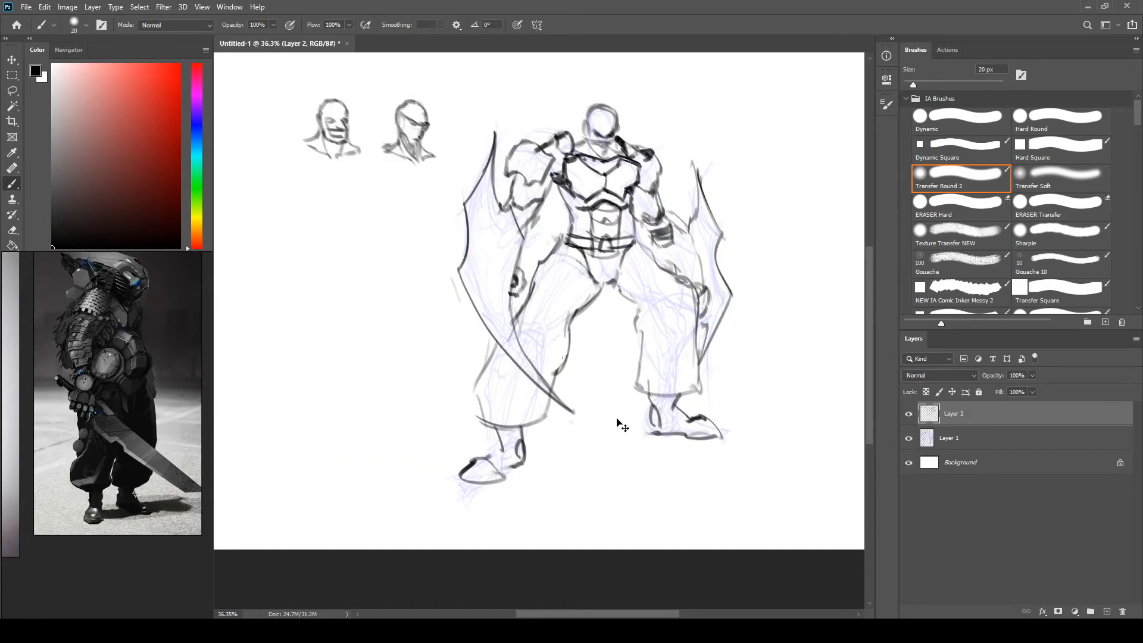
{"action": "key", "text": "ctrl+shift+h"}
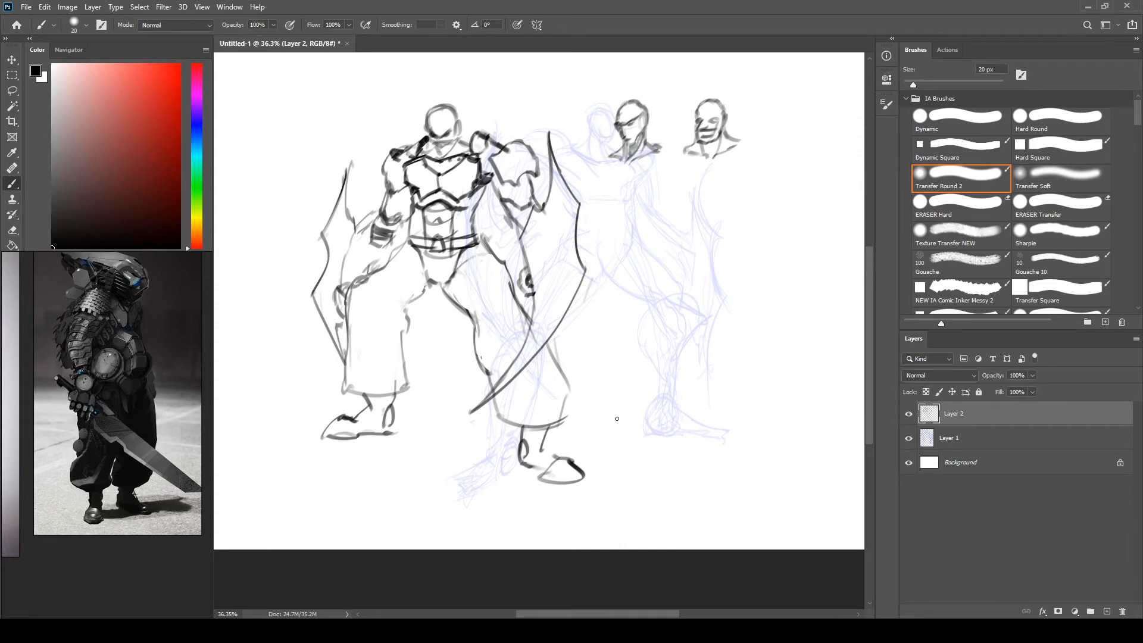
{"action": "key", "text": "ctrl+shift+h"}
{"action": "key", "text": "ctrl+shift+h"}
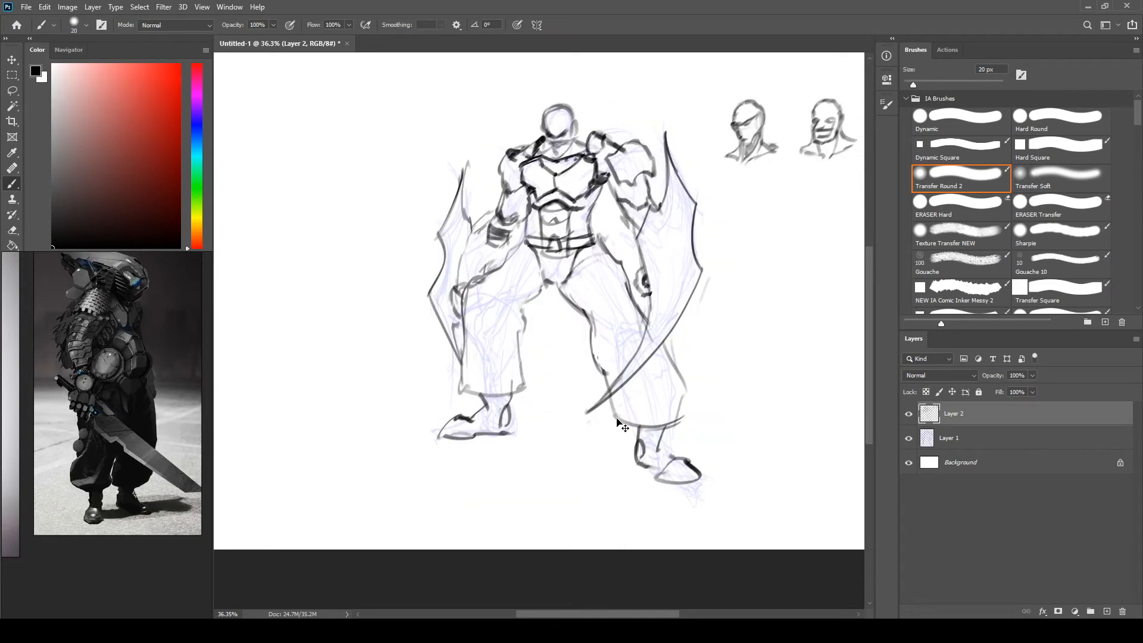
{"action": "key", "text": "ctrl+shift+h"}
{"action": "left_click_drag", "start_coordinate": [580, 287], "coordinate": [541, 290]}
{"action": "mouse_move", "coordinate": [567, 377]}
{"action": "left_mouse_down"}
{"action": "mouse_move", "coordinate": [665, 370]}
{"action": "mouse_move", "coordinate": [568, 413]}
{"action": "mouse_move", "coordinate": [712, 393]}
{"action": "mouse_move", "coordinate": [510, 398]}
{"action": "left_mouse_up"}
{"action": "key", "text": "ctrl+shift+h"}
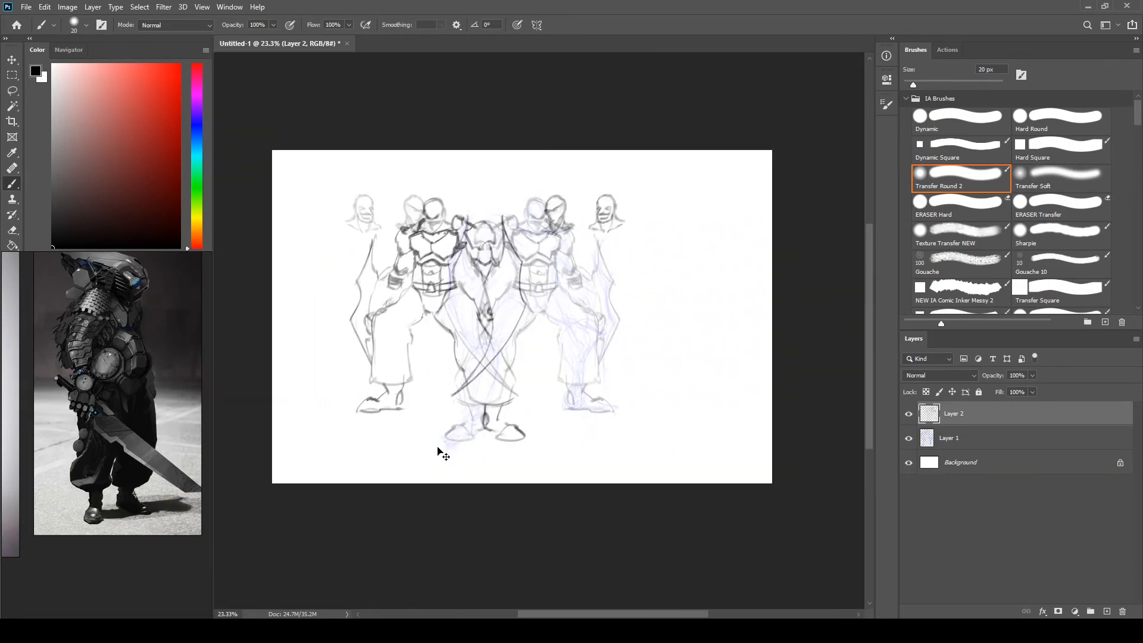
{"action": "left_click_drag", "start_coordinate": [442, 455], "coordinate": [536, 318]}
{"action": "key", "text": "ctrl+shift+h"}
{"action": "key", "text": "ctrl+shift+h"}
{"action": "key", "text": "ctrl+shift+h"}
{"action": "key", "text": "ctrl+shift+h"}
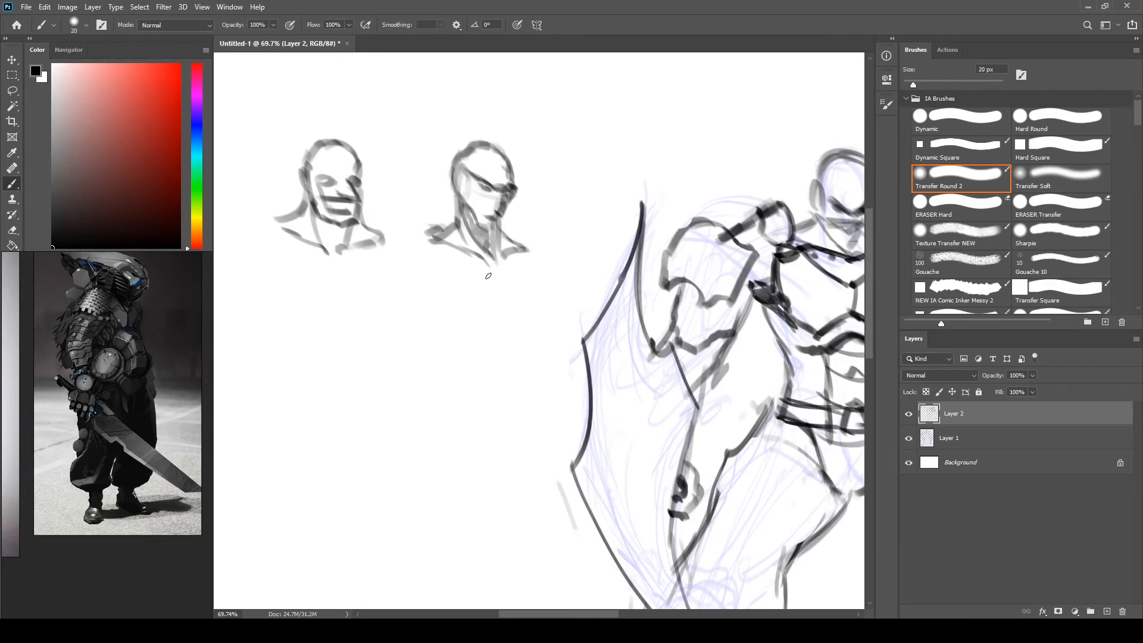
{"action": "left_click_drag", "start_coordinate": [722, 319], "coordinate": [480, 352]}
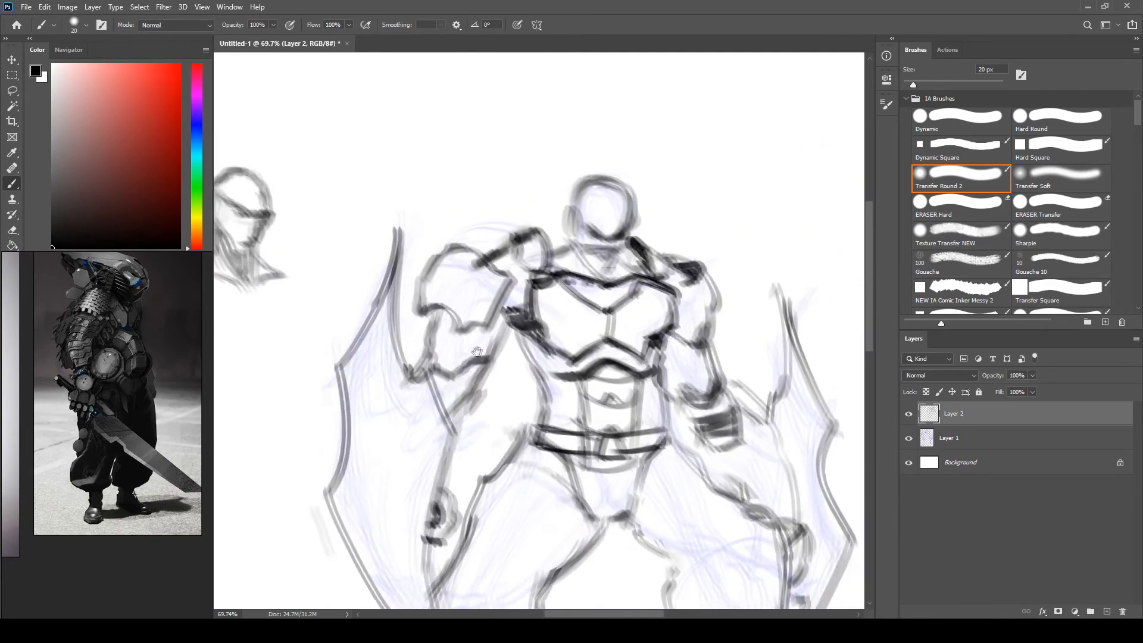
{"action": "key", "text": "ctrl+shift+h"}
{"action": "key", "text": "ctrl+shift+h"}
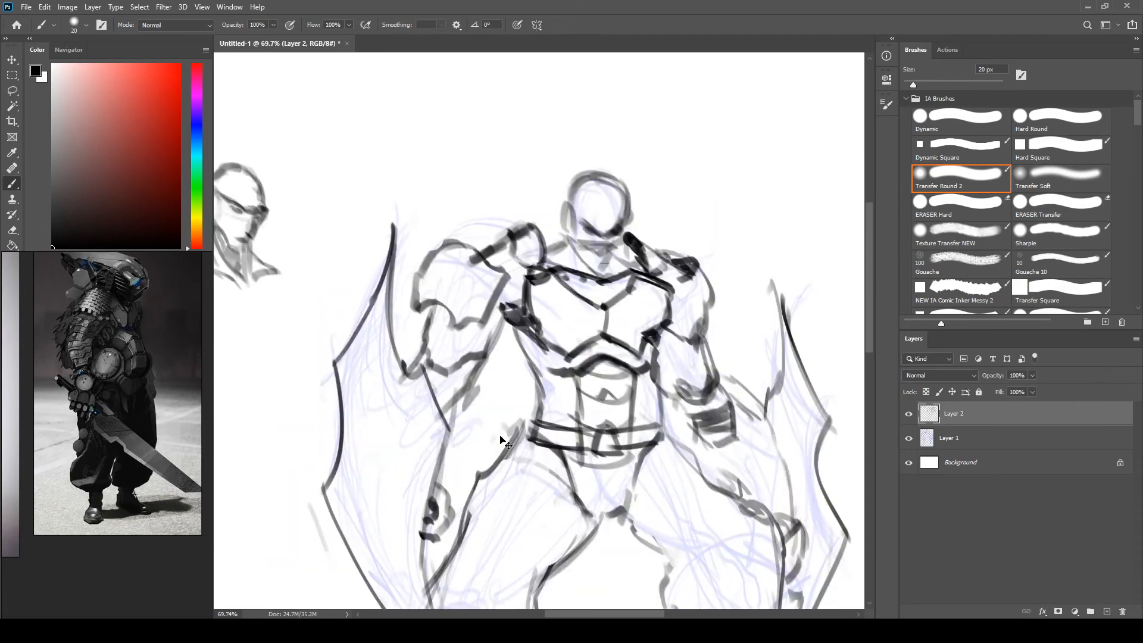
{"action": "key", "text": "ctrl+shift+h"}
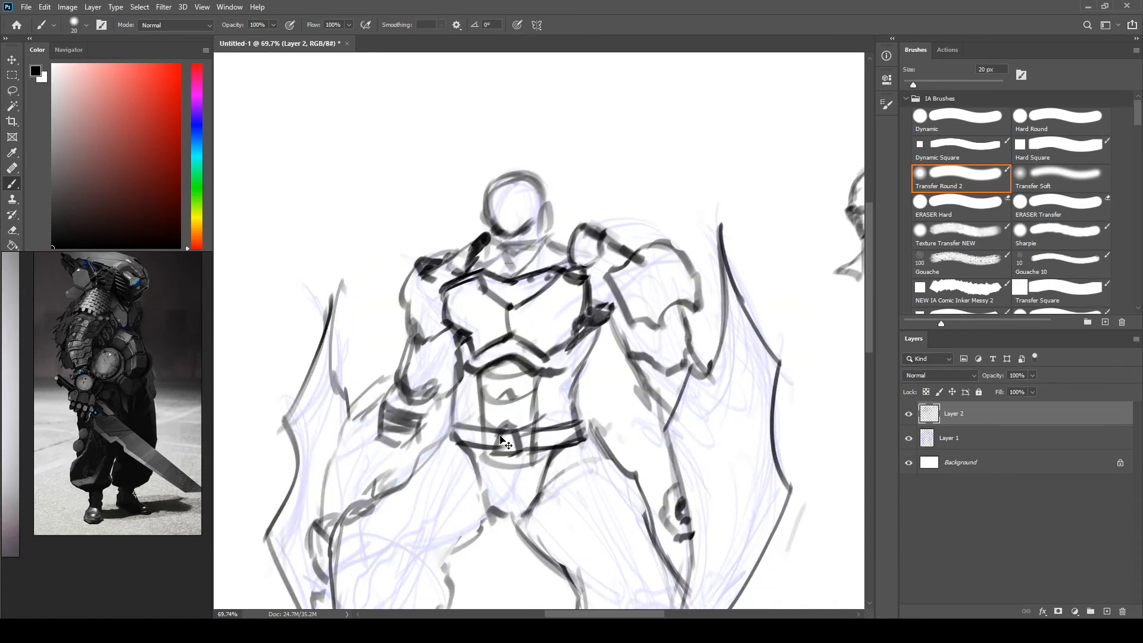
{"action": "key", "text": "ctrl+shift+h"}
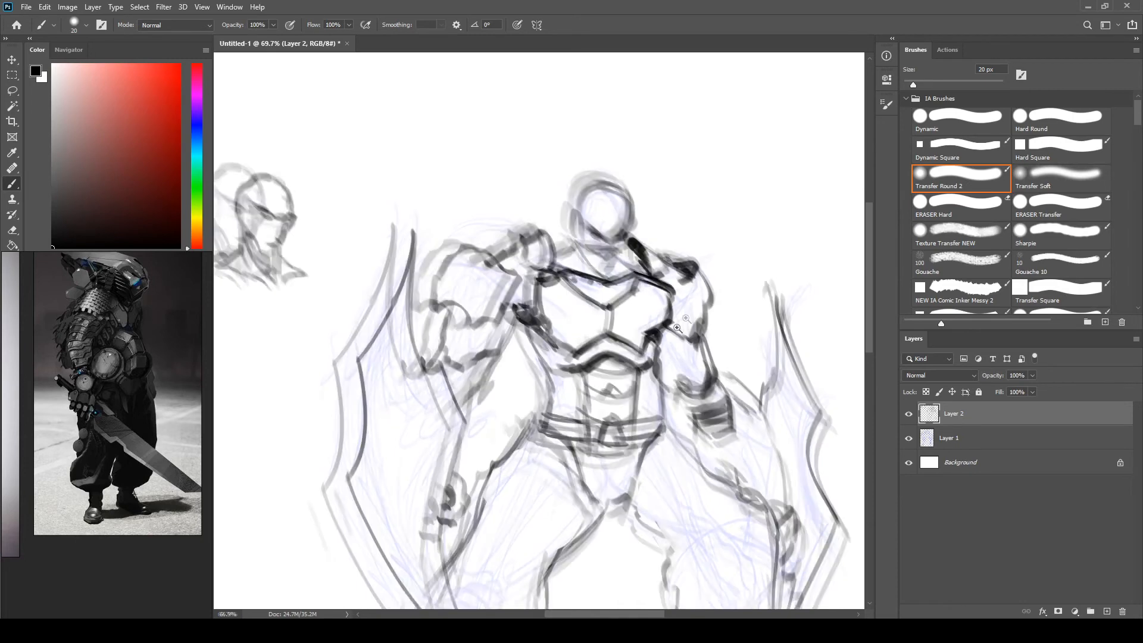
{"action": "scroll", "coordinate": [502, 443], "scroll_direction": "down", "scroll_amount": 8}
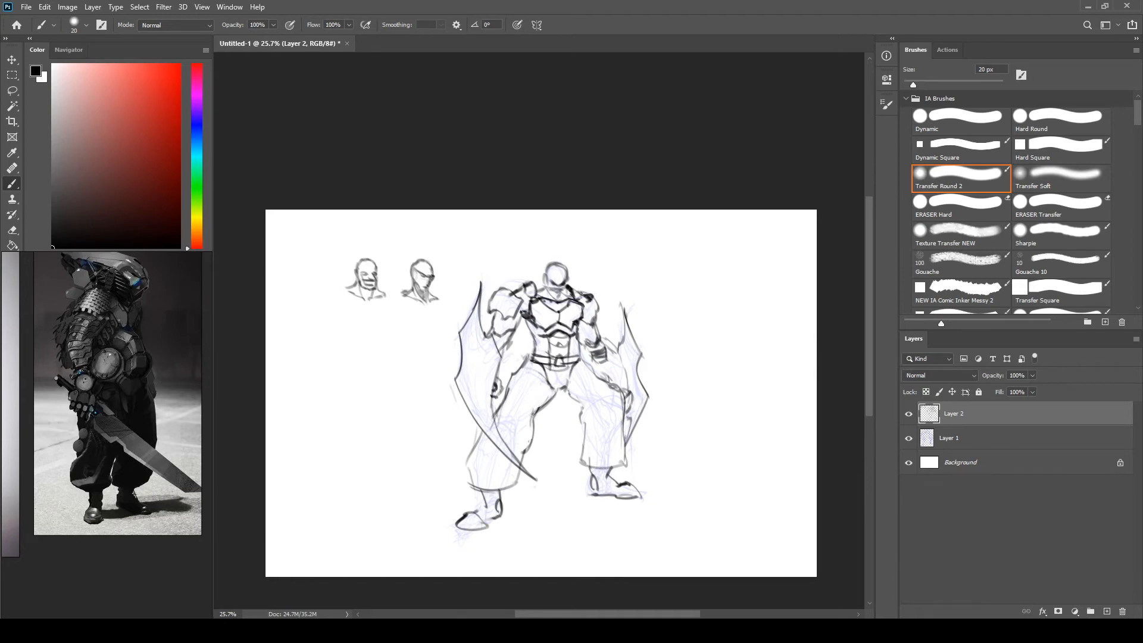
- Look up the Flip Horizontal transform command and its shortcut without applying it
{"action": "left_click", "coordinate": [44, 8]}
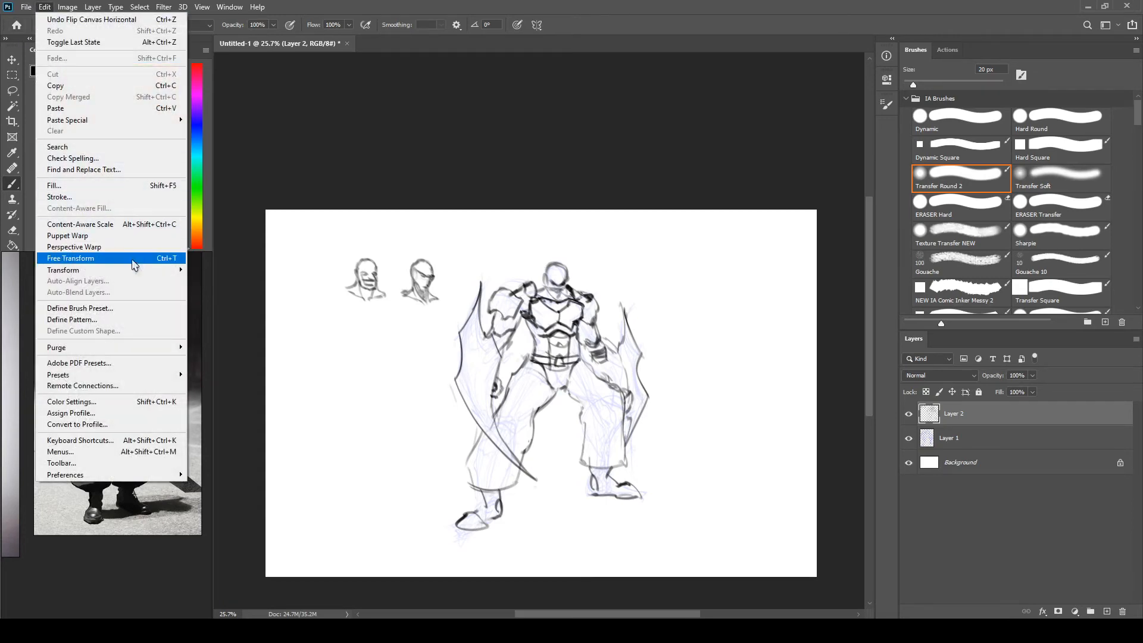
{"action": "mouse_move", "coordinate": [139, 271]}
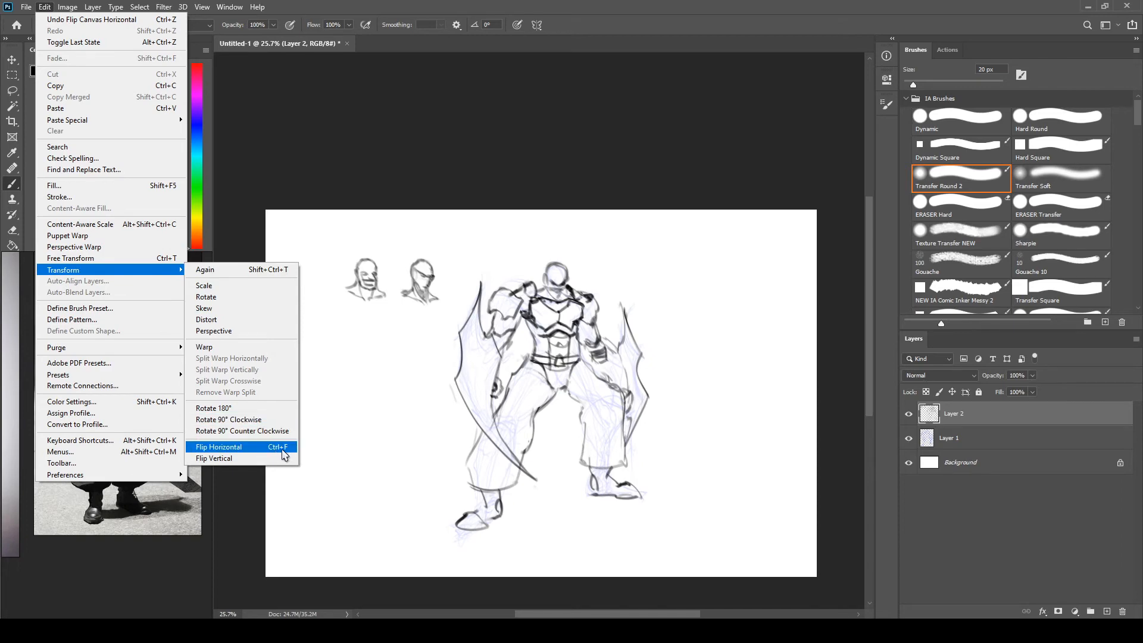
{"action": "left_click", "coordinate": [737, 30]}
{"action": "scroll", "coordinate": [572, 441], "scroll_direction": "up", "scroll_amount": 5}
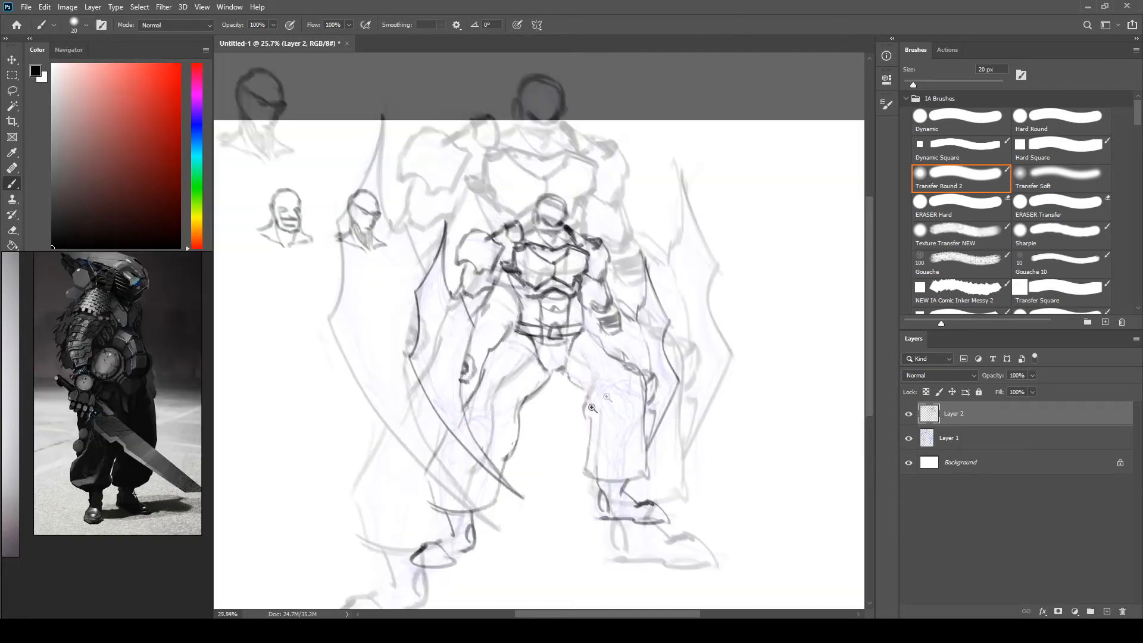
{"action": "scroll", "coordinate": [531, 434], "scroll_direction": "down", "scroll_amount": 2}
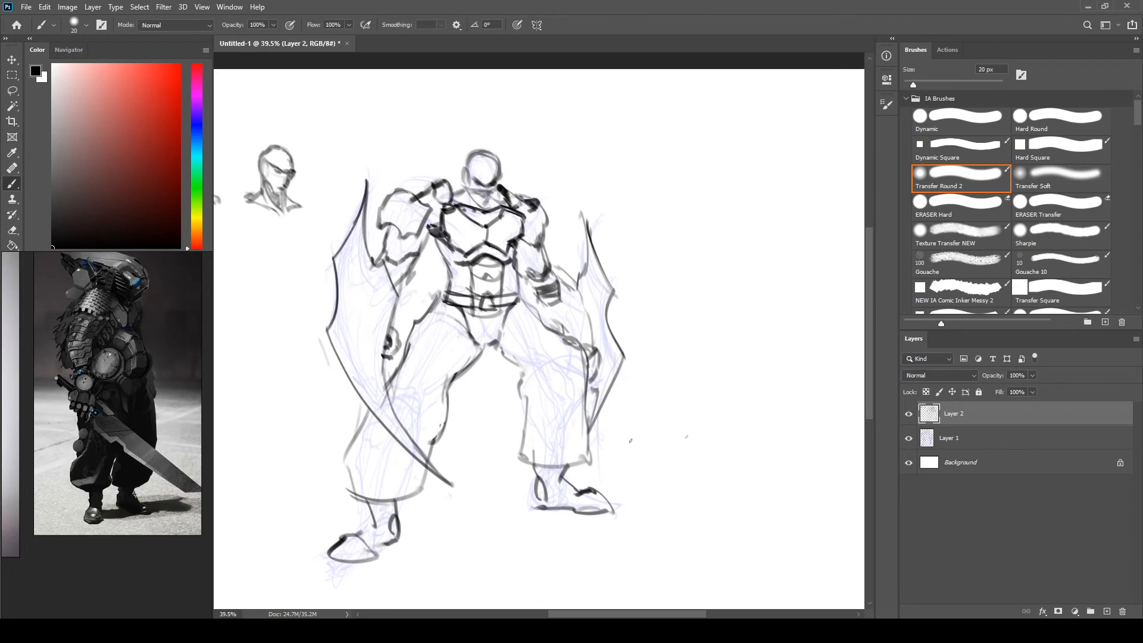
- Hide the blue pose guide on Layer 1 and erase the large curved blade on the armoured arm
{"action": "left_click", "coordinate": [909, 438]}
{"action": "scroll", "coordinate": [563, 412], "scroll_direction": "down", "scroll_amount": 2}
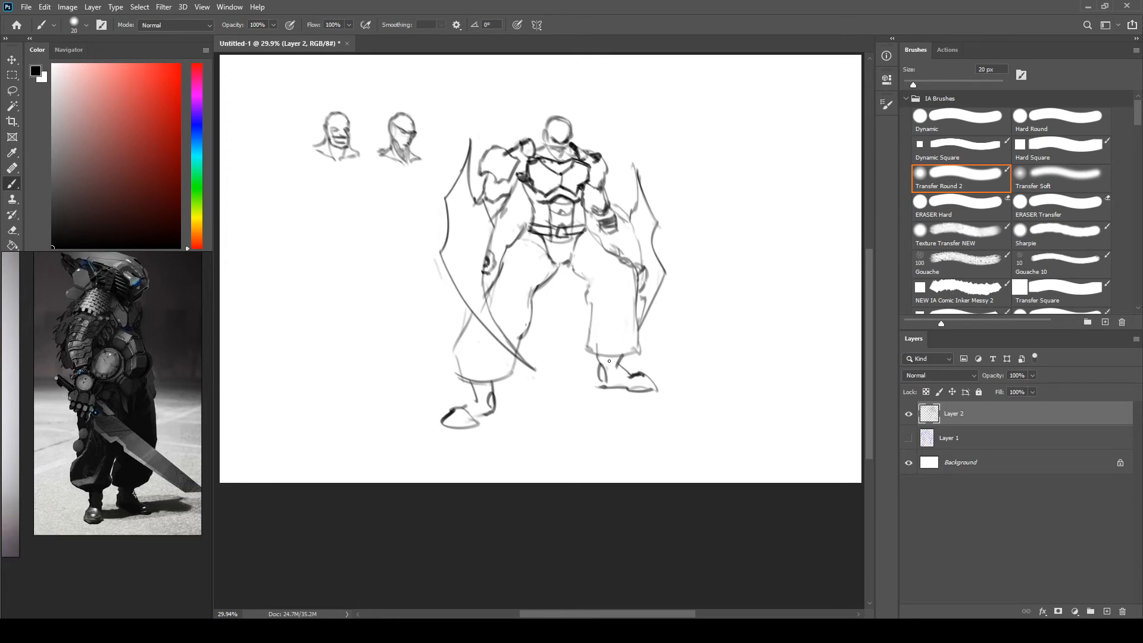
{"action": "key", "text": "e"}
{"action": "mouse_move", "coordinate": [492, 309]}
{"action": "left_mouse_down"}
{"action": "mouse_move", "coordinate": [448, 289]}
{"action": "mouse_move", "coordinate": [438, 208]}
{"action": "mouse_move", "coordinate": [463, 141]}
{"action": "mouse_move", "coordinate": [486, 256]}
{"action": "left_mouse_up"}
- Sketch a long, sword-like blade on the armoured arm, with a pointed top, a notched back and a tip near the hem
{"action": "key", "text": "b"}
{"action": "mouse_move", "coordinate": [460, 154]}
{"action": "left_mouse_down"}
{"action": "mouse_move", "coordinate": [531, 381]}
{"action": "mouse_move", "coordinate": [433, 192]}
{"action": "mouse_move", "coordinate": [451, 108]}
{"action": "left_mouse_up"}
{"action": "key", "text": "e"}
{"action": "mouse_move", "coordinate": [483, 298]}
{"action": "left_mouse_down"}
{"action": "mouse_move", "coordinate": [482, 245]}
{"action": "mouse_move", "coordinate": [494, 300]}
{"action": "left_mouse_up"}
{"action": "key", "text": "b"}
{"action": "left_click_drag", "start_coordinate": [499, 221], "coordinate": [486, 255]}
{"action": "left_click_drag", "start_coordinate": [480, 201], "coordinate": [472, 212]}
{"action": "mouse_move", "coordinate": [449, 109]}
{"action": "left_mouse_down"}
{"action": "mouse_move", "coordinate": [470, 199]}
{"action": "mouse_move", "coordinate": [456, 224]}
{"action": "mouse_move", "coordinate": [437, 205]}
{"action": "mouse_move", "coordinate": [483, 345]}
{"action": "mouse_move", "coordinate": [473, 333]}
{"action": "mouse_move", "coordinate": [468, 311]}
{"action": "mouse_move", "coordinate": [486, 335]}
{"action": "left_mouse_up"}
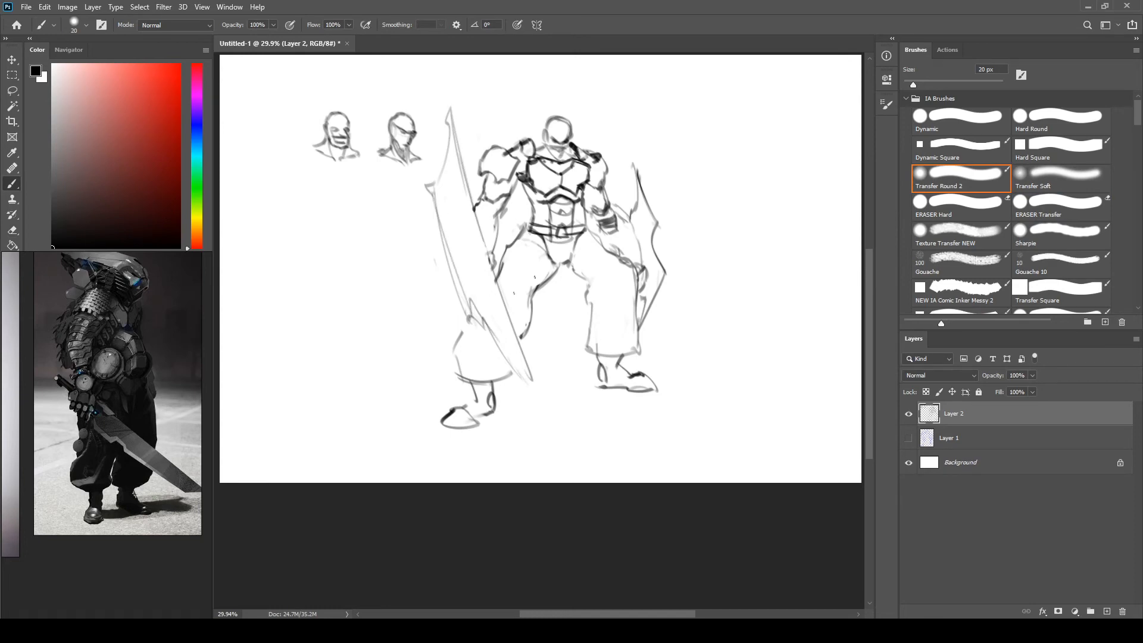
- Erase the smaller blade's lower end, redraw it with a hooked tip and add spikes beside the forearm
{"action": "key", "text": "e"}
{"action": "mouse_move", "coordinate": [660, 286]}
{"action": "left_mouse_down"}
{"action": "mouse_move", "coordinate": [641, 332]}
{"action": "mouse_move", "coordinate": [659, 351]}
{"action": "left_mouse_up"}
{"action": "key", "text": "b"}
{"action": "key", "text": "ctrl+z"}
{"action": "left_click_drag", "start_coordinate": [661, 272], "coordinate": [661, 346]}
{"action": "mouse_move", "coordinate": [660, 306]}
{"action": "left_mouse_down"}
{"action": "mouse_move", "coordinate": [636, 311]}
{"action": "mouse_move", "coordinate": [638, 343]}
{"action": "left_mouse_up"}
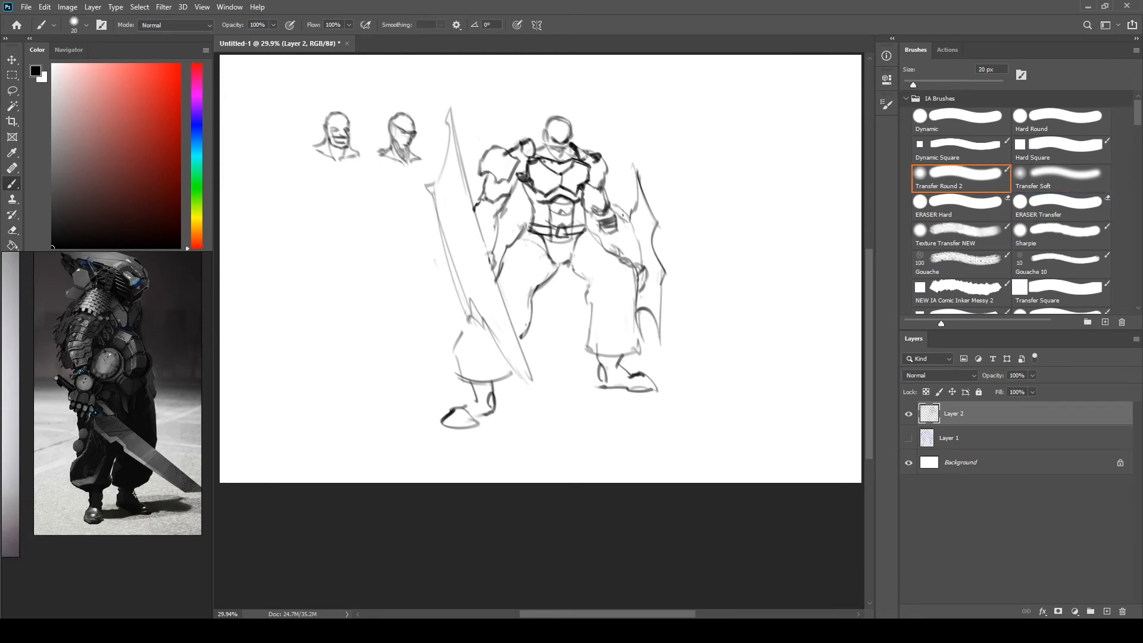
{"action": "left_click_drag", "start_coordinate": [619, 184], "coordinate": [634, 209]}
- Erase the forward thigh and groin lines and redraw the inner leg as a low, baggy drop crotch
{"action": "left_click_drag", "start_coordinate": [463, 341], "coordinate": [460, 292]}
{"action": "key", "text": "e"}
{"action": "mouse_move", "coordinate": [505, 249]}
{"action": "left_mouse_down"}
{"action": "mouse_move", "coordinate": [499, 270]}
{"action": "mouse_move", "coordinate": [494, 255]}
{"action": "mouse_move", "coordinate": [533, 228]}
{"action": "left_mouse_up"}
{"action": "key", "text": "b"}
{"action": "left_click_drag", "start_coordinate": [551, 271], "coordinate": [526, 295]}
{"action": "mouse_move", "coordinate": [533, 287]}
{"action": "left_mouse_down"}
{"action": "mouse_move", "coordinate": [514, 317]}
{"action": "mouse_move", "coordinate": [516, 348]}
{"action": "mouse_move", "coordinate": [537, 305]}
{"action": "mouse_move", "coordinate": [504, 303]}
{"action": "mouse_move", "coordinate": [521, 296]}
{"action": "left_mouse_up"}
{"action": "key", "text": "e"}
{"action": "key", "text": "b"}
- Sketch sweeping fabric folds across the hips and rework the edges of the rear trouser leg
{"action": "mouse_move", "coordinate": [589, 265]}
{"action": "left_mouse_down"}
{"action": "mouse_move", "coordinate": [531, 292]}
{"action": "mouse_move", "coordinate": [529, 238]}
{"action": "left_mouse_up"}
{"action": "key", "text": "e"}
{"action": "key", "text": "b"}
{"action": "left_click_drag", "start_coordinate": [524, 277], "coordinate": [593, 258]}
{"action": "key", "text": "ctrl+z"}
{"action": "mouse_move", "coordinate": [519, 271]}
{"action": "left_mouse_down"}
{"action": "mouse_move", "coordinate": [588, 254]}
{"action": "mouse_move", "coordinate": [522, 254]}
{"action": "left_mouse_up"}
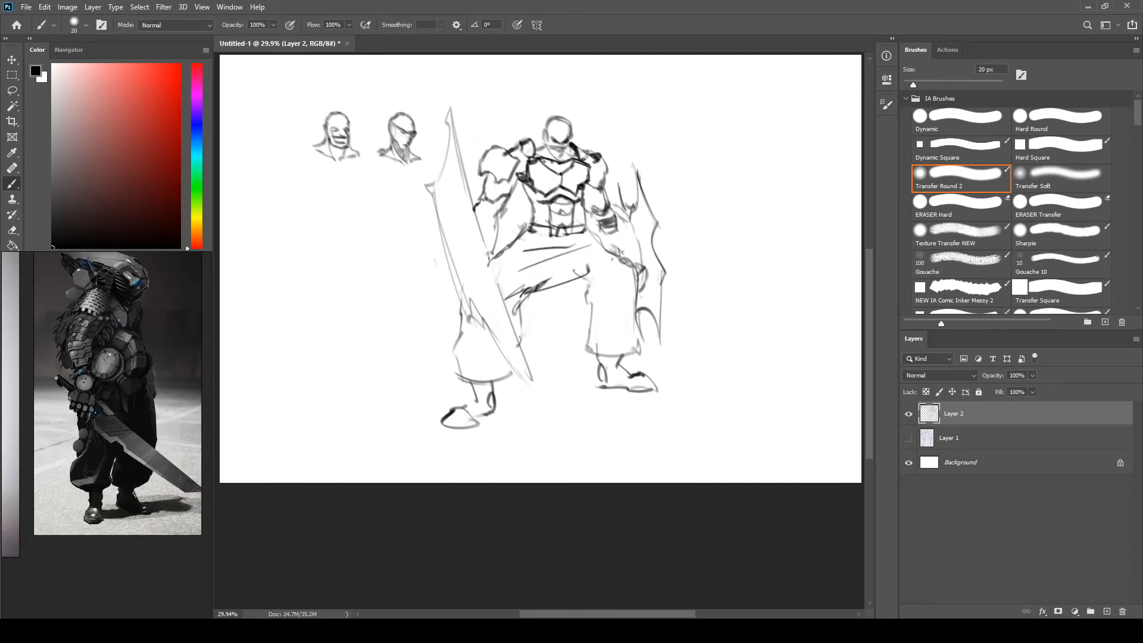
{"action": "mouse_move", "coordinate": [579, 275]}
{"action": "left_mouse_down"}
{"action": "mouse_move", "coordinate": [597, 310]}
{"action": "mouse_move", "coordinate": [588, 345]}
{"action": "left_mouse_up"}
{"action": "left_click_drag", "start_coordinate": [638, 301], "coordinate": [632, 354]}
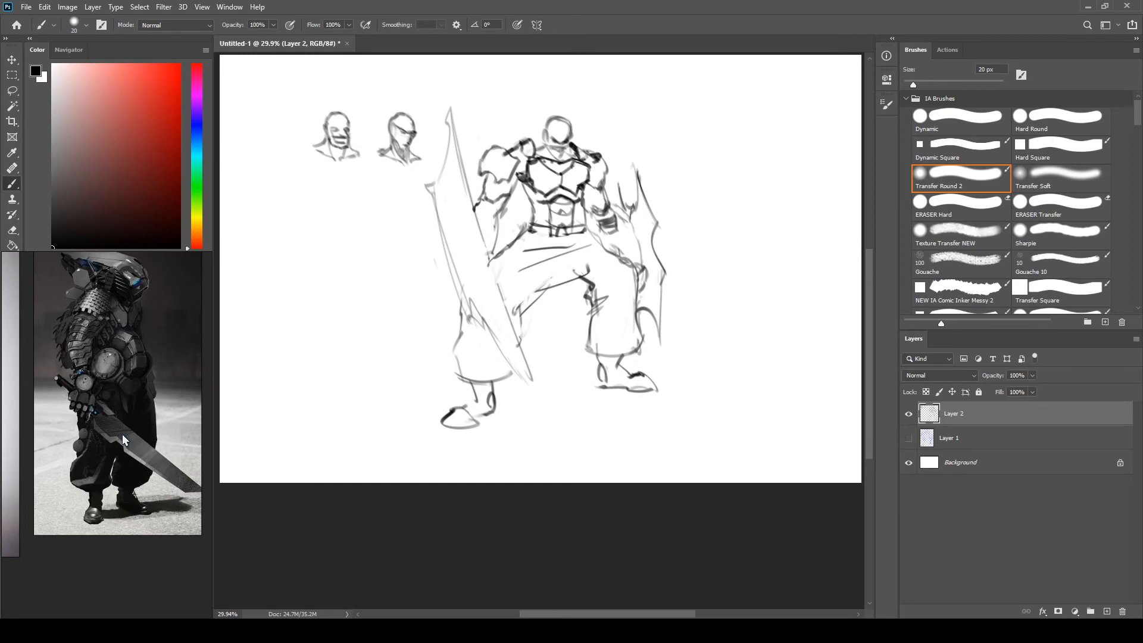
- Bring the full swordsman reference into view, hatch the shadow in the hip folds and clean up the rear trouser leg
{"action": "left_click_drag", "start_coordinate": [122, 435], "coordinate": [116, 464]}
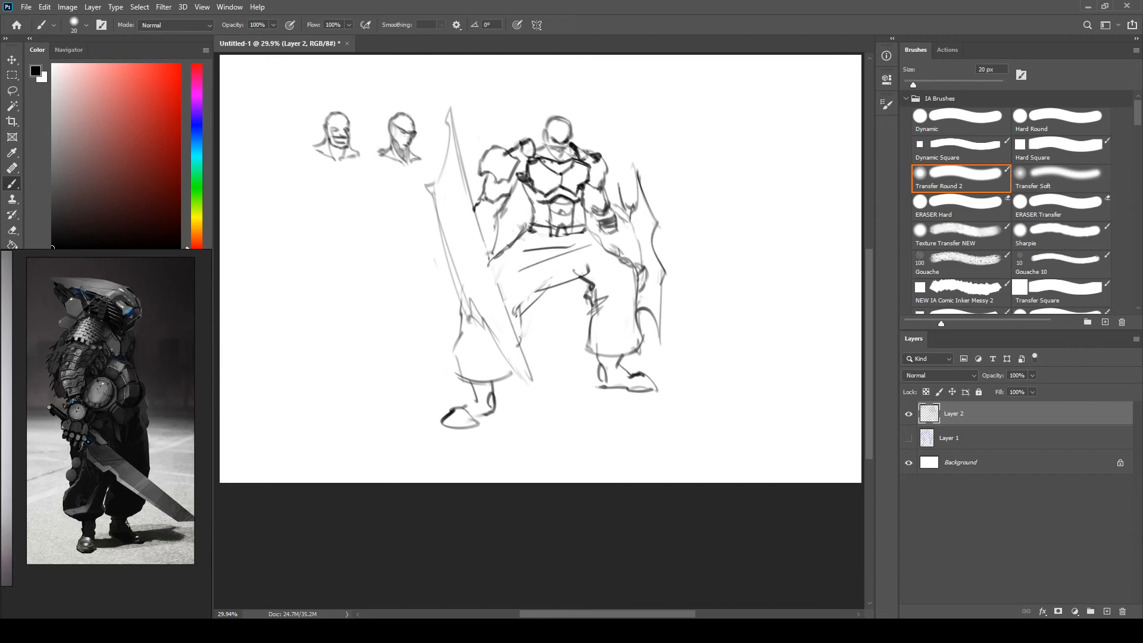
{"action": "mouse_move", "coordinate": [537, 252]}
{"action": "left_mouse_down"}
{"action": "mouse_move", "coordinate": [524, 266]}
{"action": "mouse_move", "coordinate": [572, 245]}
{"action": "mouse_move", "coordinate": [602, 323]}
{"action": "left_mouse_up"}
{"action": "key", "text": "e"}
{"action": "mouse_move", "coordinate": [645, 276]}
{"action": "left_mouse_down"}
{"action": "mouse_move", "coordinate": [606, 232]}
{"action": "mouse_move", "coordinate": [624, 269]}
{"action": "left_mouse_up"}
{"action": "key", "text": "b"}
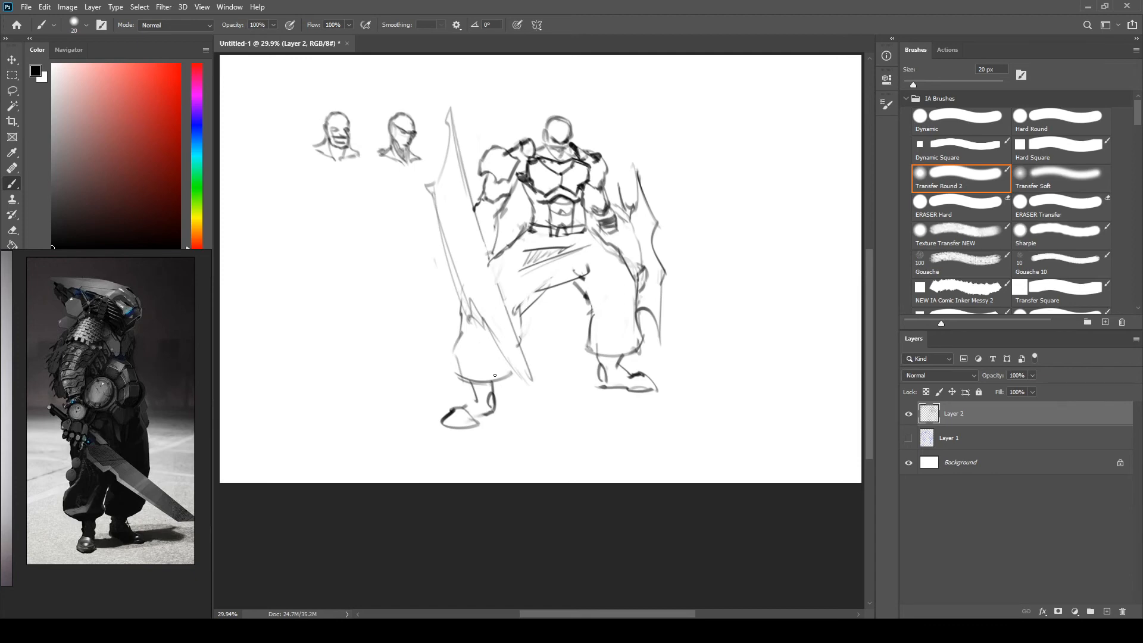
{"action": "left_click", "coordinate": [528, 299]}
{"action": "mouse_move", "coordinate": [491, 372]}
{"action": "left_mouse_down"}
{"action": "mouse_move", "coordinate": [500, 268]}
{"action": "mouse_move", "coordinate": [514, 267]}
{"action": "left_mouse_up"}
{"action": "left_click_drag", "start_coordinate": [515, 267], "coordinate": [551, 243]}
{"action": "left_click_drag", "start_coordinate": [487, 314], "coordinate": [549, 250]}
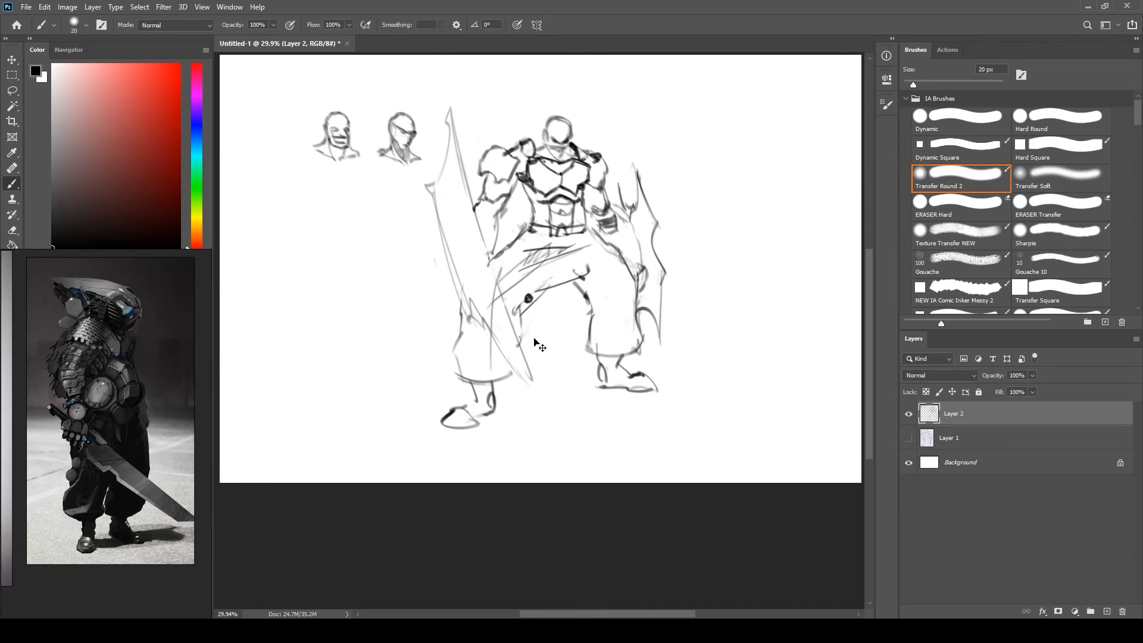
{"action": "key", "text": "ctrl+z"}
{"action": "key", "text": "ctrl+z"}
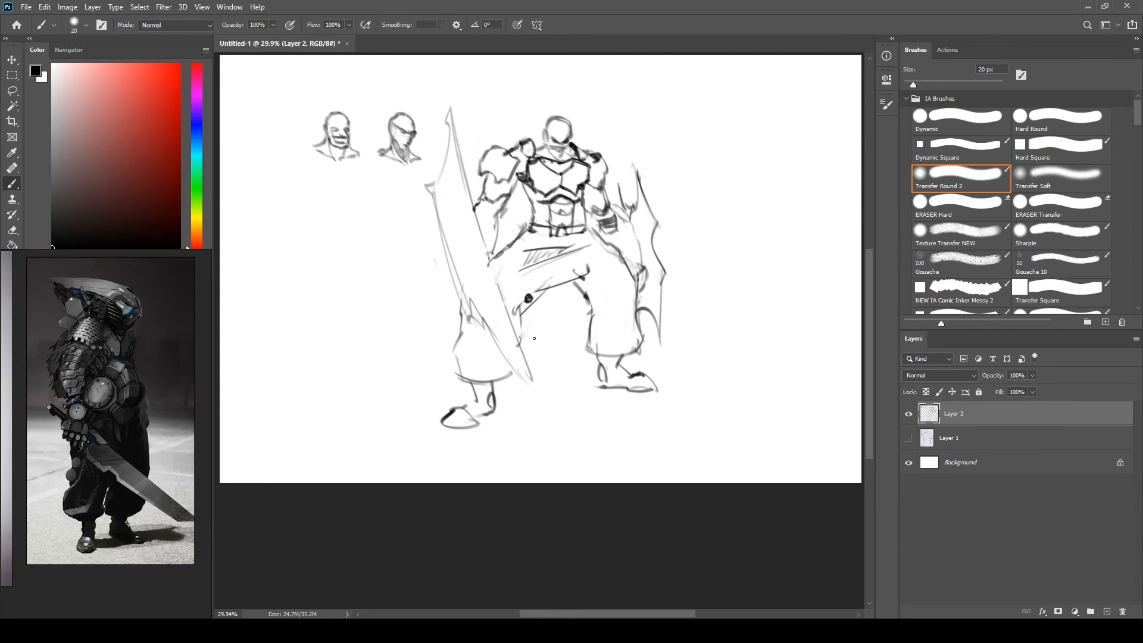
{"action": "key", "text": "ctrl+z"}
- Duplicate Layer 2, hide the original and erase the chest armour and abdominal lines on the copy
{"action": "key", "text": "ctrl+j"}
{"action": "left_click", "coordinate": [909, 439]}
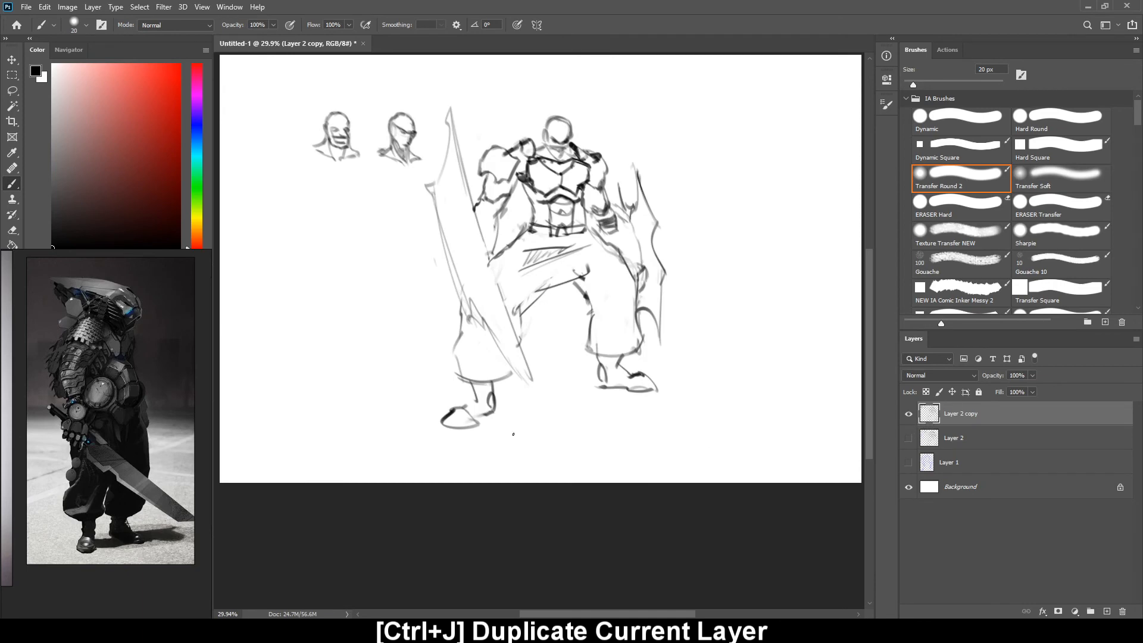
{"action": "left_click_drag", "start_coordinate": [557, 258], "coordinate": [539, 329]}
{"action": "key", "text": "e"}
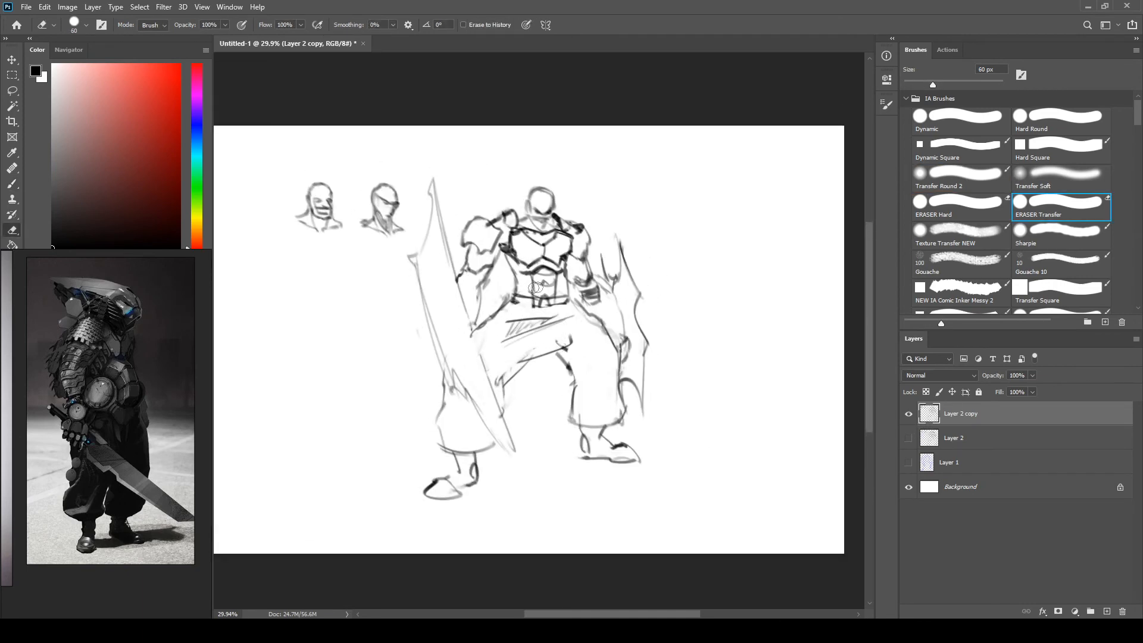
{"action": "mouse_move", "coordinate": [547, 241]}
{"action": "left_mouse_down"}
{"action": "mouse_move", "coordinate": [542, 283]}
{"action": "mouse_move", "coordinate": [560, 281]}
{"action": "mouse_move", "coordinate": [531, 277]}
{"action": "mouse_move", "coordinate": [529, 264]}
{"action": "mouse_move", "coordinate": [547, 256]}
{"action": "mouse_move", "coordinate": [517, 259]}
{"action": "mouse_move", "coordinate": [513, 243]}
{"action": "mouse_move", "coordinate": [575, 238]}
{"action": "mouse_move", "coordinate": [528, 226]}
{"action": "mouse_move", "coordinate": [546, 239]}
{"action": "mouse_move", "coordinate": [543, 288]}
{"action": "left_mouse_up"}
{"action": "key", "text": "b"}
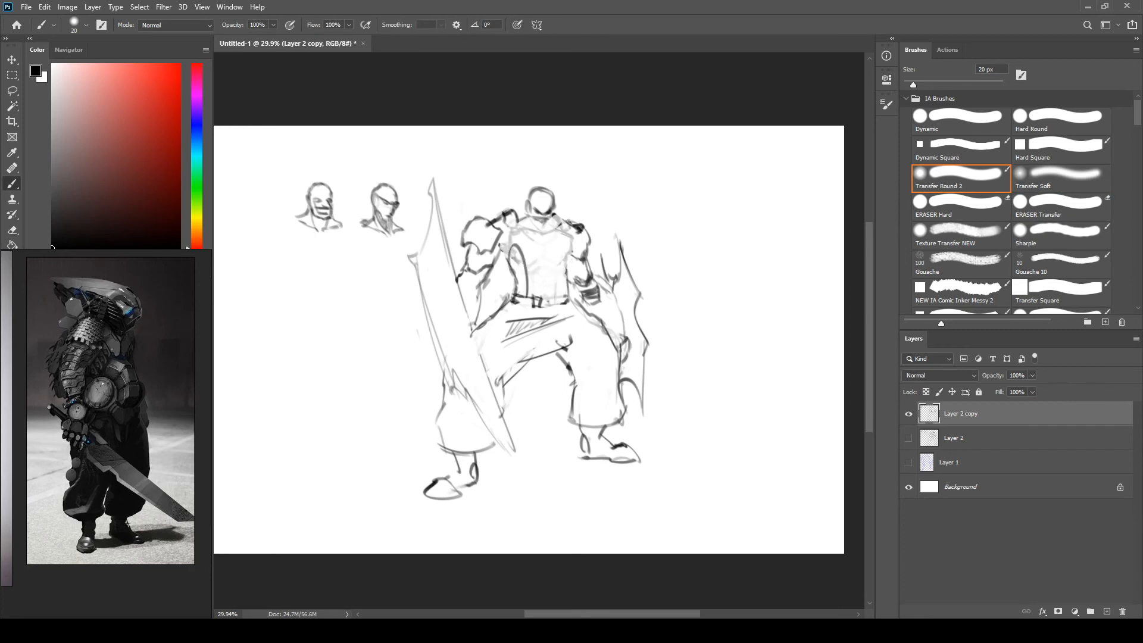
- Sketch a new torso design with V-shaped chest bands, ribbed folds towards the belt and a collar line across the shoulders
{"action": "mouse_move", "coordinate": [523, 235]}
{"action": "left_mouse_down"}
{"action": "mouse_move", "coordinate": [545, 265]}
{"action": "mouse_move", "coordinate": [580, 231]}
{"action": "mouse_move", "coordinate": [544, 229]}
{"action": "mouse_move", "coordinate": [561, 236]}
{"action": "mouse_move", "coordinate": [537, 270]}
{"action": "mouse_move", "coordinate": [540, 306]}
{"action": "left_mouse_up"}
{"action": "key", "text": "e"}
{"action": "key", "text": "b"}
{"action": "left_click_drag", "start_coordinate": [571, 241], "coordinate": [566, 279]}
{"action": "left_click_drag", "start_coordinate": [495, 246], "coordinate": [534, 261]}
{"action": "left_click_drag", "start_coordinate": [574, 233], "coordinate": [584, 239]}
{"action": "left_click_drag", "start_coordinate": [502, 251], "coordinate": [542, 275]}
{"action": "left_click_drag", "start_coordinate": [543, 251], "coordinate": [571, 285]}
{"action": "left_click_drag", "start_coordinate": [509, 264], "coordinate": [546, 301]}
{"action": "left_click_drag", "start_coordinate": [516, 269], "coordinate": [549, 292]}
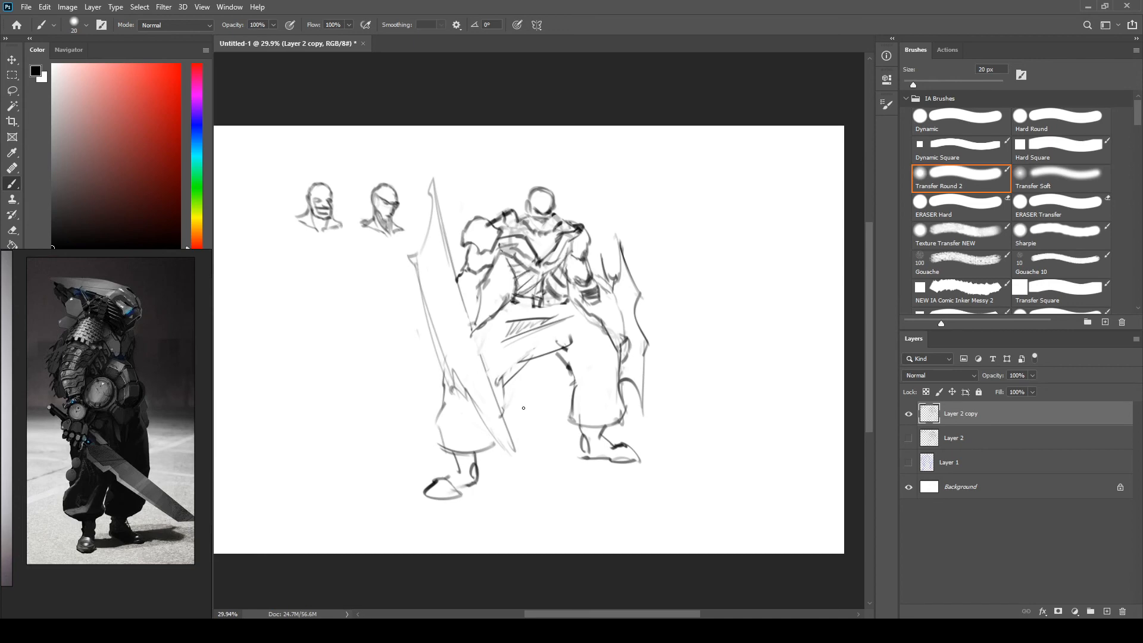
{"action": "mouse_move", "coordinate": [513, 227]}
{"action": "left_mouse_down"}
{"action": "mouse_move", "coordinate": [497, 233]}
{"action": "mouse_move", "coordinate": [530, 223]}
{"action": "mouse_move", "coordinate": [548, 251]}
{"action": "mouse_move", "coordinate": [557, 227]}
{"action": "mouse_move", "coordinate": [574, 224]}
{"action": "left_mouse_up"}
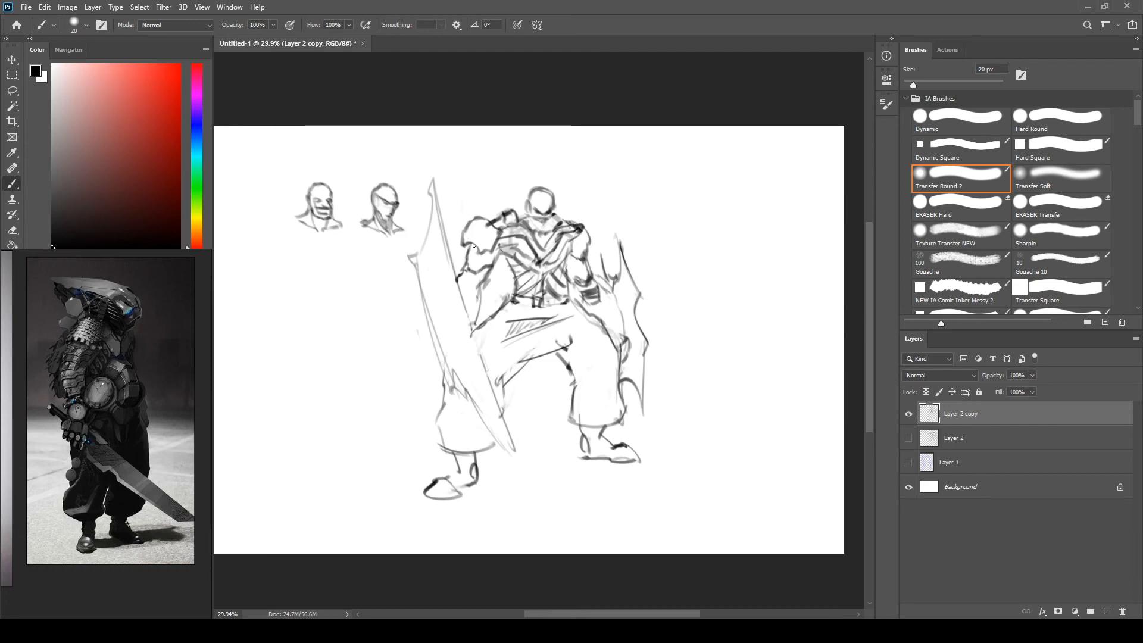
- Add armour bands around both arms and a raised shoulder piece, trying and undoing a new inner blade edge
{"action": "mouse_move", "coordinate": [474, 250]}
{"action": "left_mouse_down"}
{"action": "mouse_move", "coordinate": [462, 262]}
{"action": "mouse_move", "coordinate": [479, 275]}
{"action": "mouse_move", "coordinate": [459, 269]}
{"action": "mouse_move", "coordinate": [474, 278]}
{"action": "mouse_move", "coordinate": [459, 258]}
{"action": "left_mouse_up"}
{"action": "left_click_drag", "start_coordinate": [584, 257], "coordinate": [591, 275]}
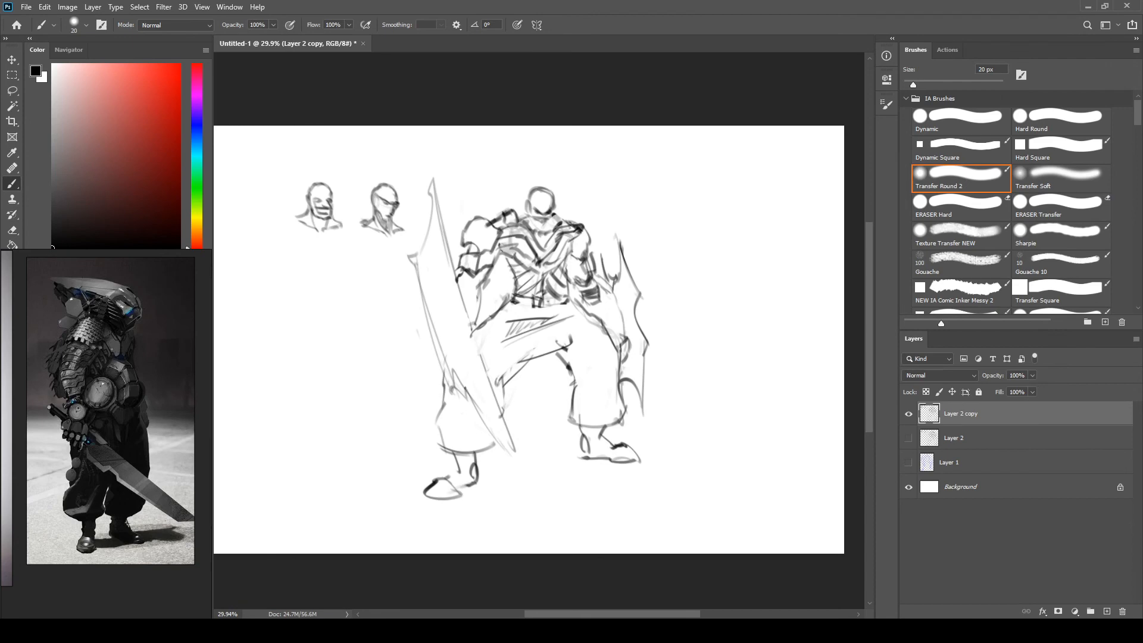
{"action": "mouse_move", "coordinate": [528, 442]}
{"action": "left_mouse_down"}
{"action": "mouse_move", "coordinate": [460, 344]}
{"action": "mouse_move", "coordinate": [454, 244]}
{"action": "left_mouse_up"}
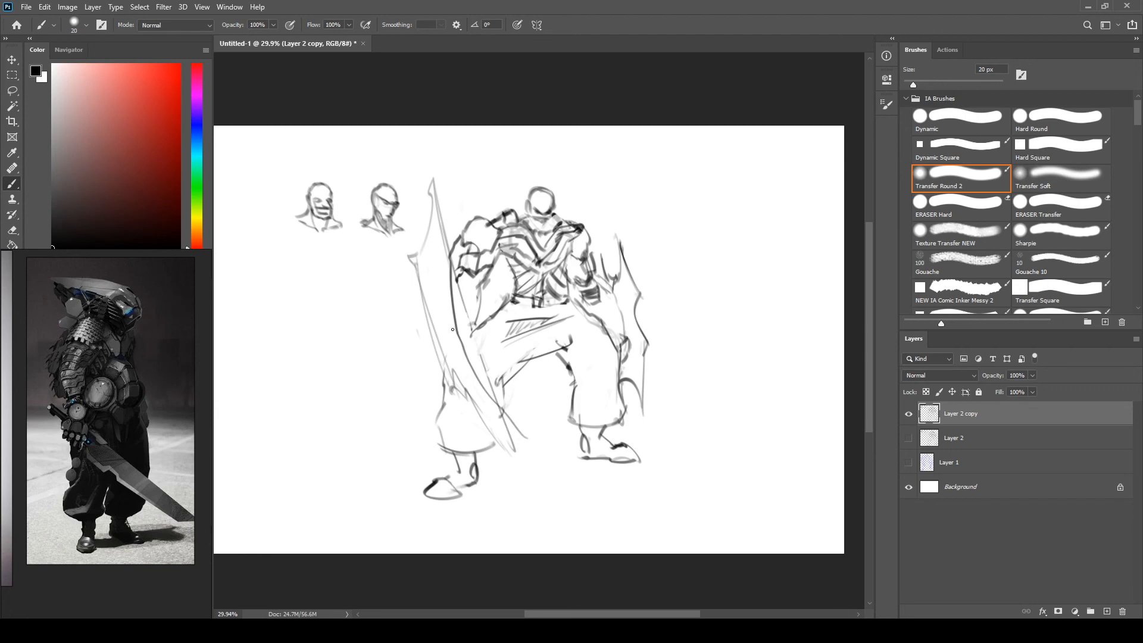
{"action": "key", "text": "ctrl+z"}
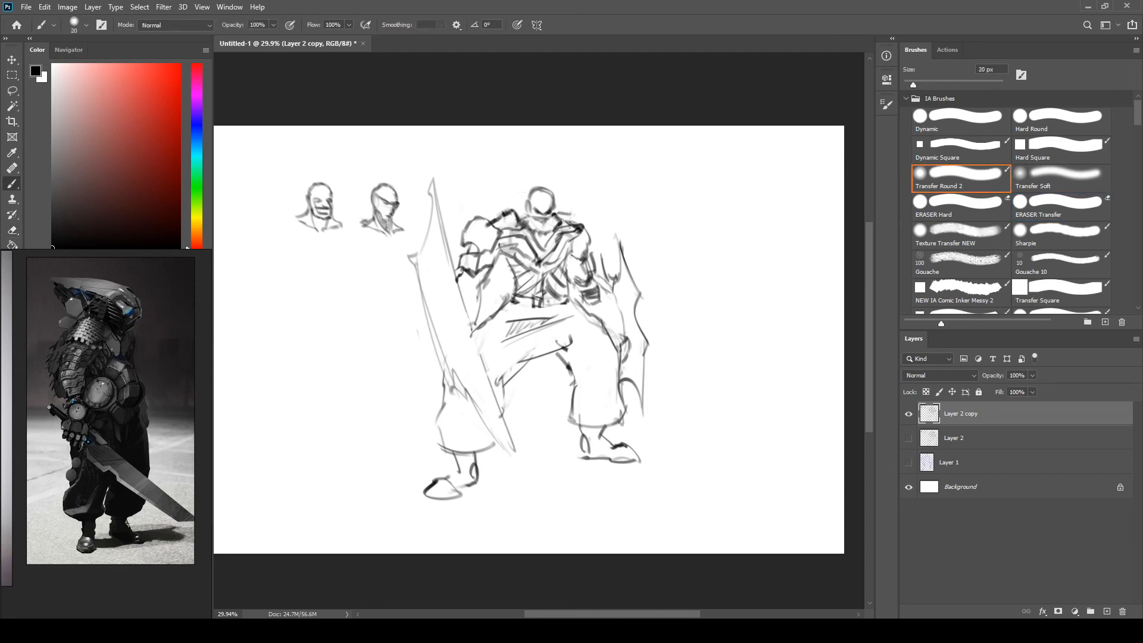
{"action": "left_click_drag", "start_coordinate": [583, 256], "coordinate": [596, 279]}
- Toggle Layer 2's visibility to compare the original torso armour with the new V-banded version
{"action": "left_click", "coordinate": [908, 438]}
{"action": "left_click", "coordinate": [908, 439]}
{"action": "left_click", "coordinate": [909, 439]}
{"action": "left_click", "coordinate": [909, 439]}
{"action": "left_click", "coordinate": [909, 438]}
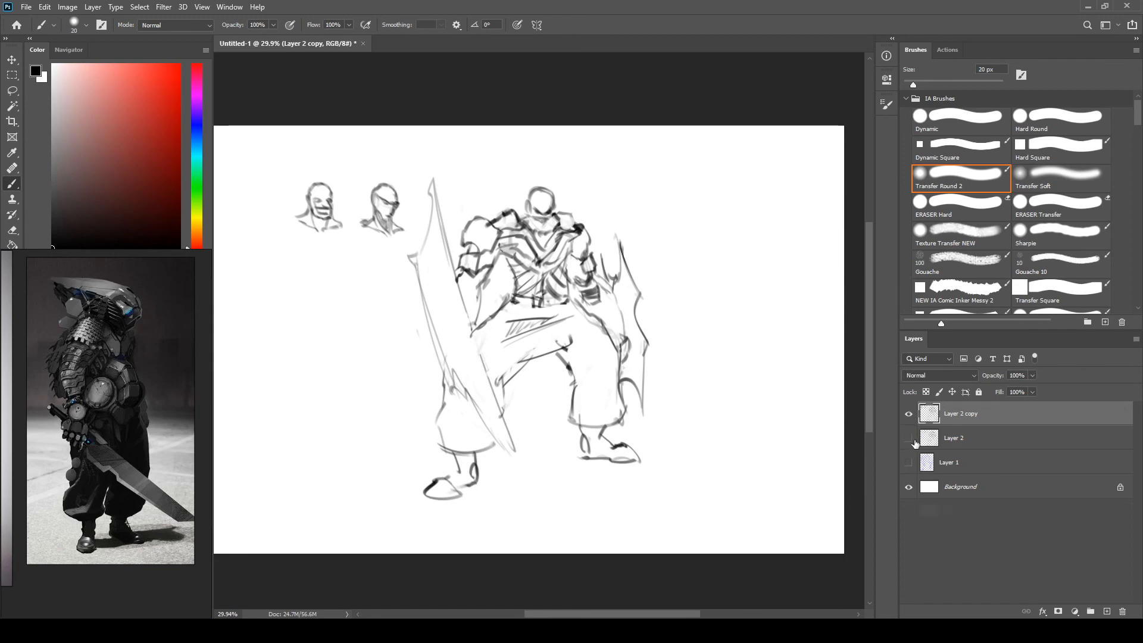
- Duplicate Layer 2 copy, hide the earlier version and erase the V-shaped chest bands on the new copy
{"action": "key", "text": "ctrl+j"}
{"action": "left_click", "coordinate": [908, 439]}
{"action": "key", "text": "e"}
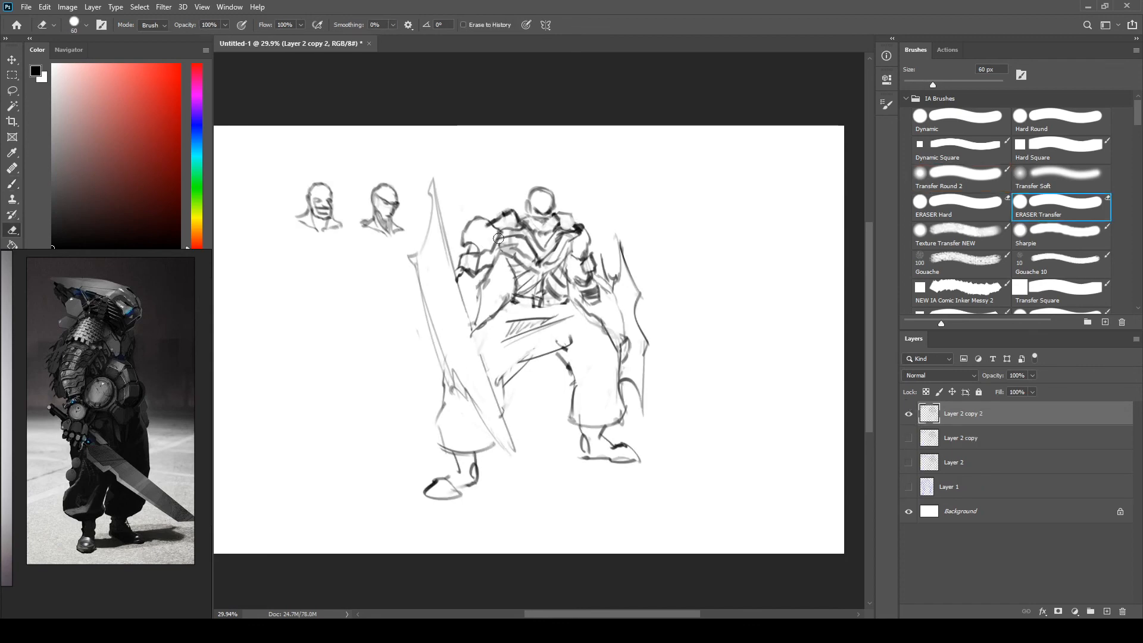
{"action": "mouse_move", "coordinate": [483, 254]}
{"action": "left_mouse_down"}
{"action": "mouse_move", "coordinate": [518, 247]}
{"action": "mouse_move", "coordinate": [563, 288]}
{"action": "mouse_move", "coordinate": [515, 262]}
{"action": "mouse_move", "coordinate": [572, 245]}
{"action": "mouse_move", "coordinate": [542, 203]}
{"action": "mouse_move", "coordinate": [539, 262]}
{"action": "left_mouse_up"}
- Sketch an alternative torso with rounded chest plates and curved side bands narrowing towards the belt
{"action": "key", "text": "b"}
{"action": "mouse_move", "coordinate": [556, 216]}
{"action": "left_mouse_down"}
{"action": "mouse_move", "coordinate": [540, 250]}
{"action": "mouse_move", "coordinate": [581, 265]}
{"action": "mouse_move", "coordinate": [553, 275]}
{"action": "left_mouse_up"}
{"action": "left_click_drag", "start_coordinate": [546, 241], "coordinate": [505, 250]}
{"action": "mouse_move", "coordinate": [581, 233]}
{"action": "left_mouse_down"}
{"action": "mouse_move", "coordinate": [495, 246]}
{"action": "mouse_move", "coordinate": [501, 277]}
{"action": "left_mouse_up"}
{"action": "left_click_drag", "start_coordinate": [575, 262], "coordinate": [522, 298]}
{"action": "left_click_drag", "start_coordinate": [571, 280], "coordinate": [559, 299]}
{"action": "left_click_drag", "start_coordinate": [507, 262], "coordinate": [531, 295]}
{"action": "left_click_drag", "start_coordinate": [568, 266], "coordinate": [545, 302]}
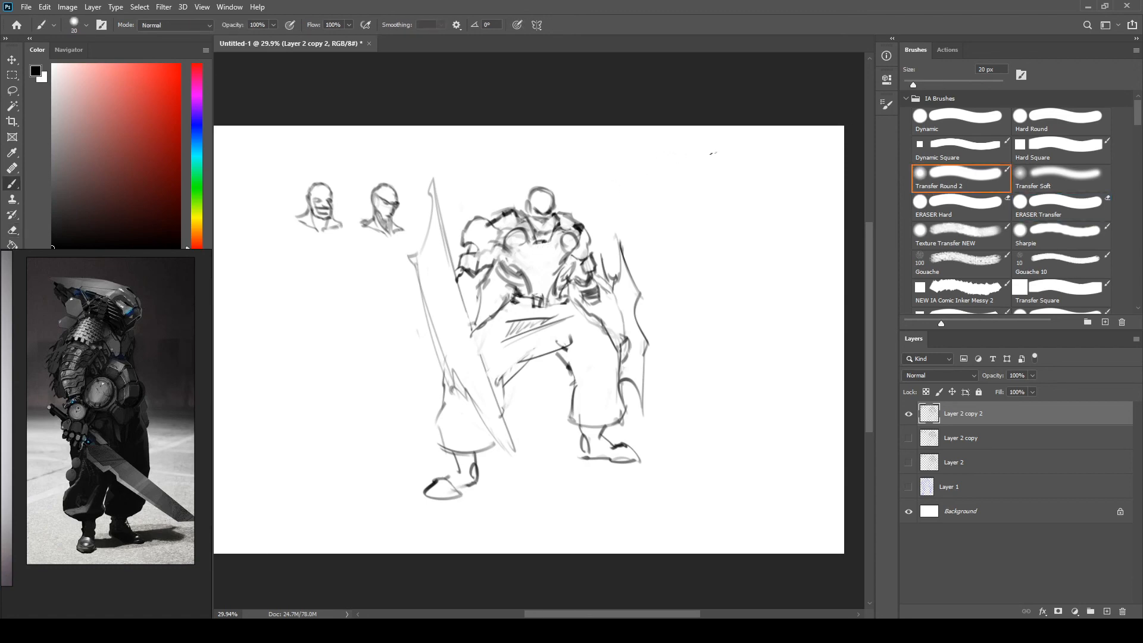
{"action": "mouse_move", "coordinate": [713, 153]}
{"action": "left_mouse_down"}
{"action": "mouse_move", "coordinate": [694, 191]}
{"action": "mouse_move", "coordinate": [695, 176]}
{"action": "mouse_move", "coordinate": [656, 216]}
{"action": "mouse_move", "coordinate": [658, 242]}
{"action": "left_mouse_up"}
{"action": "key", "text": "ctrl+z"}
{"action": "key", "text": "ctrl+z"}
{"action": "key", "text": "ctrl+z"}
{"action": "key", "text": "ctrl+z"}
- Darken the torso's side bands and add central plate lines and inner rings to the rounded chest armour
{"action": "mouse_move", "coordinate": [496, 255]}
{"action": "left_mouse_down"}
{"action": "mouse_move", "coordinate": [515, 275]}
{"action": "mouse_move", "coordinate": [495, 274]}
{"action": "mouse_move", "coordinate": [527, 281]}
{"action": "mouse_move", "coordinate": [532, 296]}
{"action": "left_mouse_up"}
{"action": "mouse_move", "coordinate": [493, 243]}
{"action": "left_mouse_down"}
{"action": "mouse_move", "coordinate": [518, 262]}
{"action": "mouse_move", "coordinate": [565, 261]}
{"action": "mouse_move", "coordinate": [567, 247]}
{"action": "left_mouse_up"}
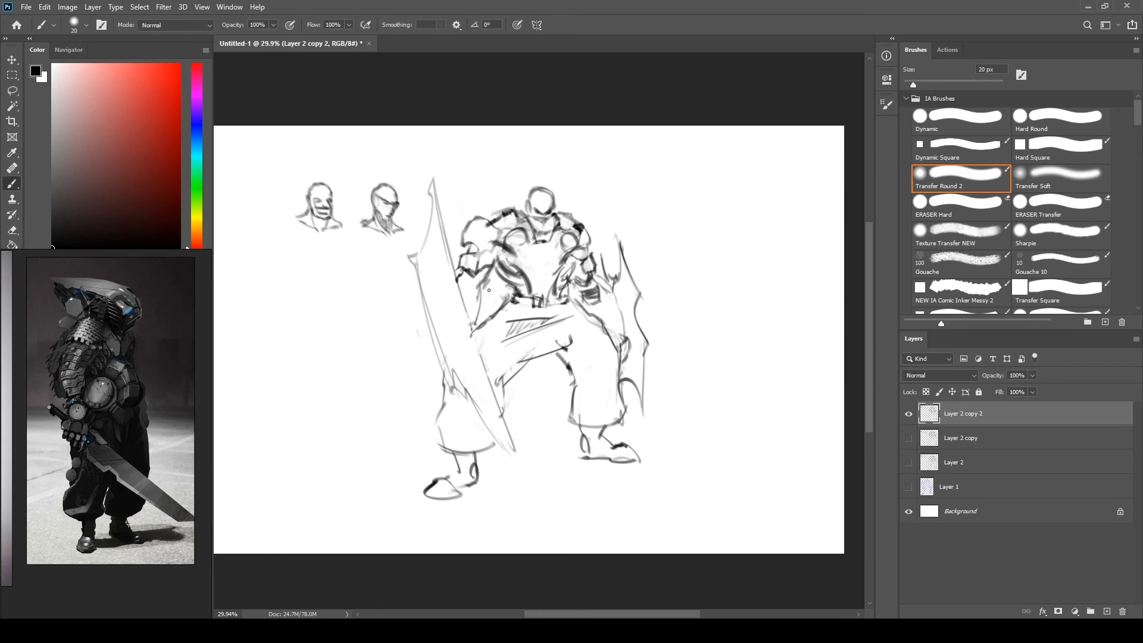
{"action": "left_click_drag", "start_coordinate": [503, 247], "coordinate": [517, 275]}
{"action": "mouse_move", "coordinate": [538, 218]}
{"action": "left_mouse_down"}
{"action": "mouse_move", "coordinate": [524, 250]}
{"action": "mouse_move", "coordinate": [555, 247]}
{"action": "mouse_move", "coordinate": [545, 274]}
{"action": "left_mouse_up"}
{"action": "left_click_drag", "start_coordinate": [547, 246], "coordinate": [557, 271]}
{"action": "mouse_move", "coordinate": [530, 267]}
{"action": "left_mouse_down"}
{"action": "mouse_move", "coordinate": [560, 290]}
{"action": "mouse_move", "coordinate": [554, 265]}
{"action": "mouse_move", "coordinate": [522, 243]}
{"action": "mouse_move", "coordinate": [574, 237]}
{"action": "mouse_move", "coordinate": [522, 238]}
{"action": "left_mouse_up"}
{"action": "left_click_drag", "start_coordinate": [567, 250], "coordinate": [574, 237]}
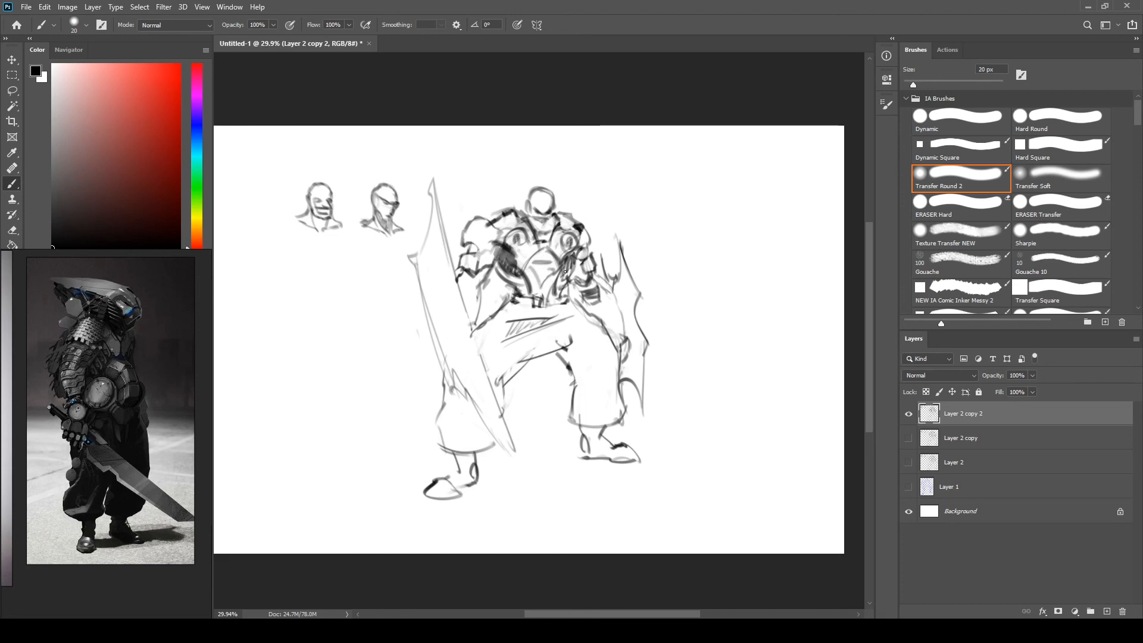